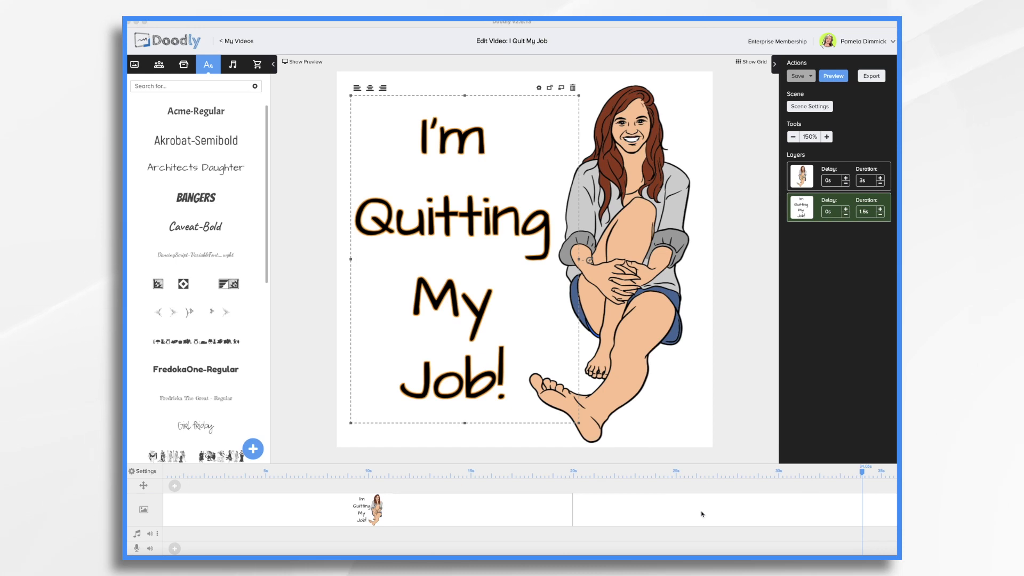
Check the subtitle text in a blank scene's settings, leaving the settings unchanged.
left_click(658, 510)
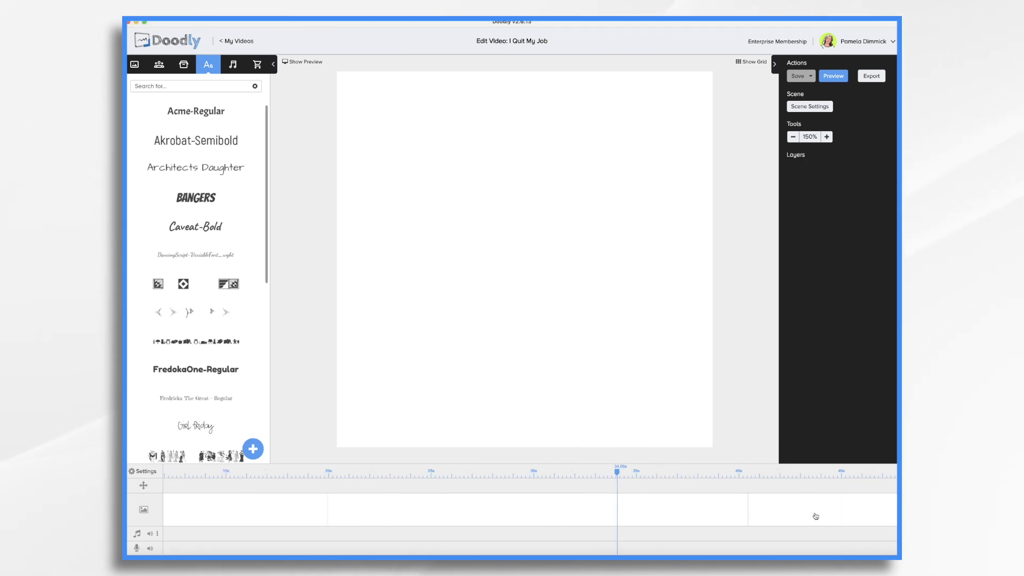
left_click(815, 108)
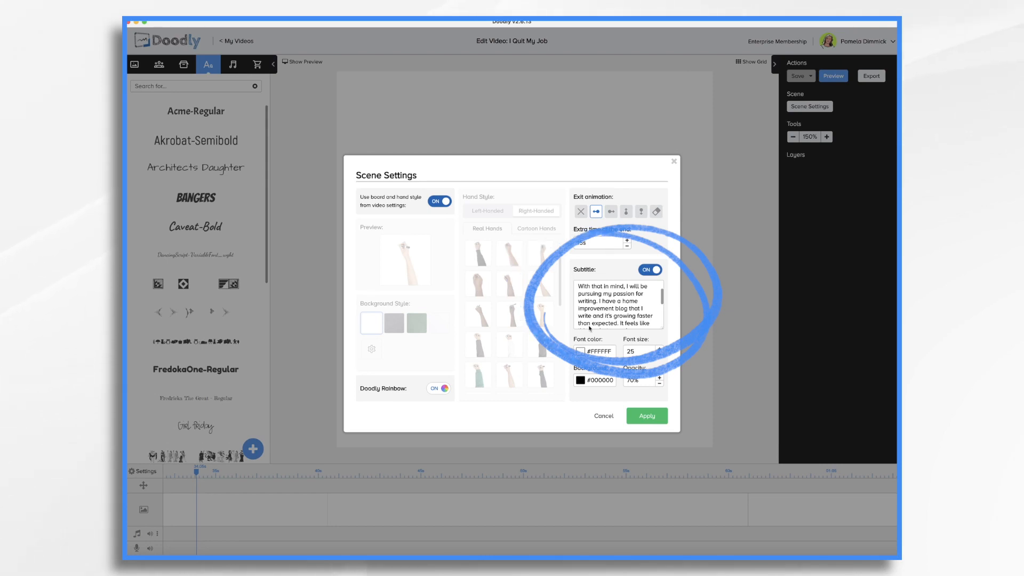
left_click(610, 418)
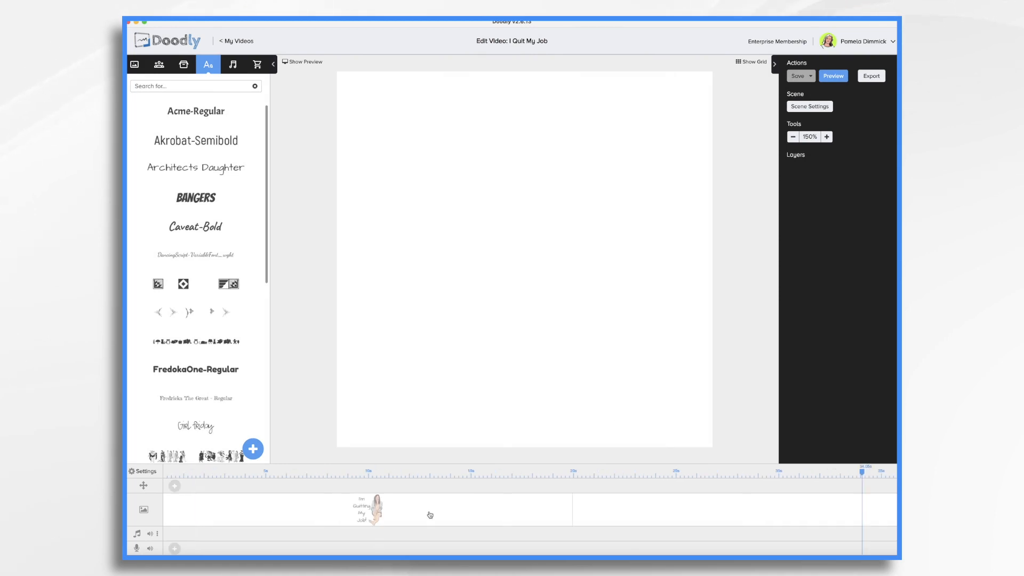
Record a voiceover for the "I'm Quitting My Job!" scene.
left_click(429, 514)
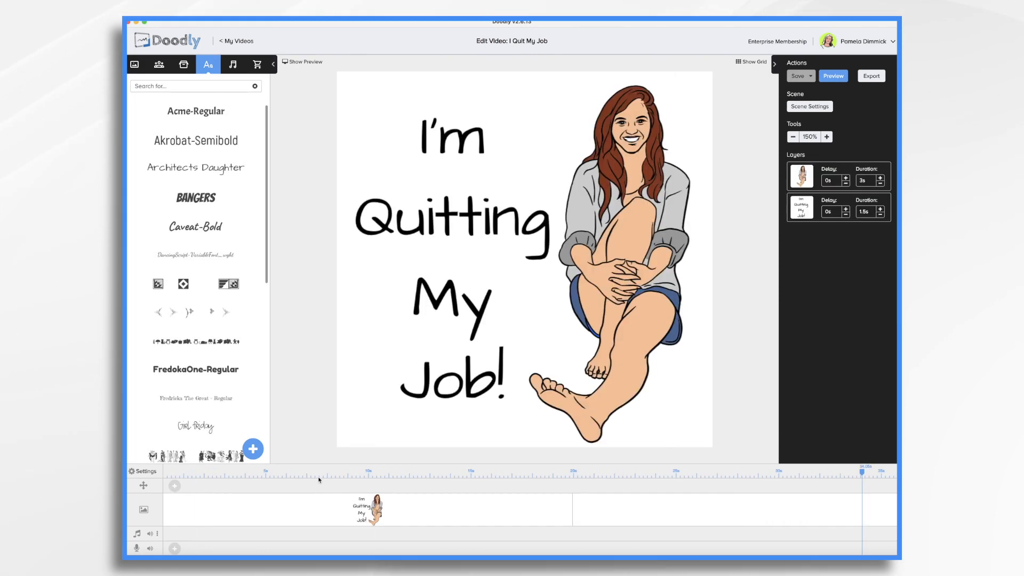
left_click(174, 548)
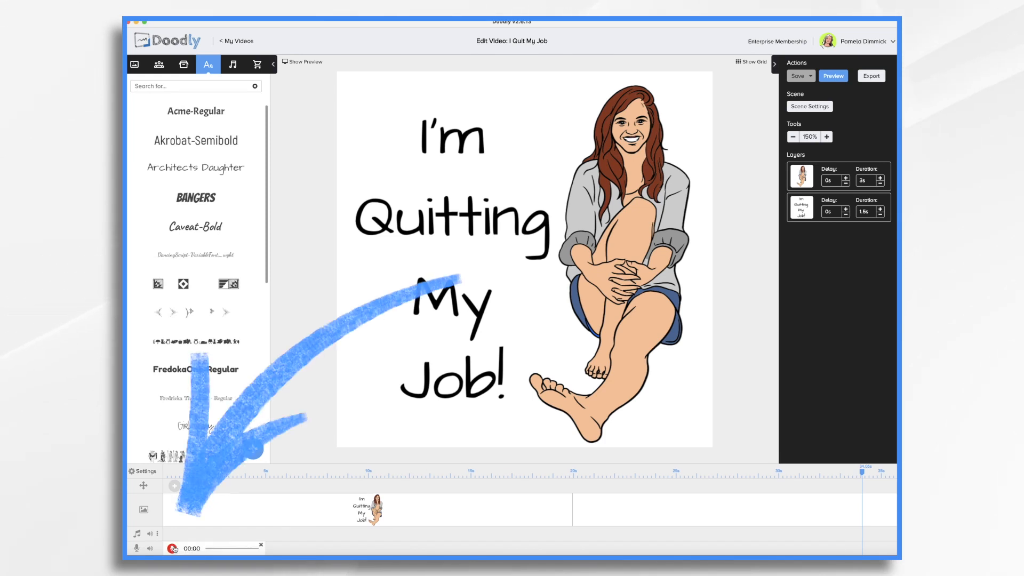
left_click(172, 548)
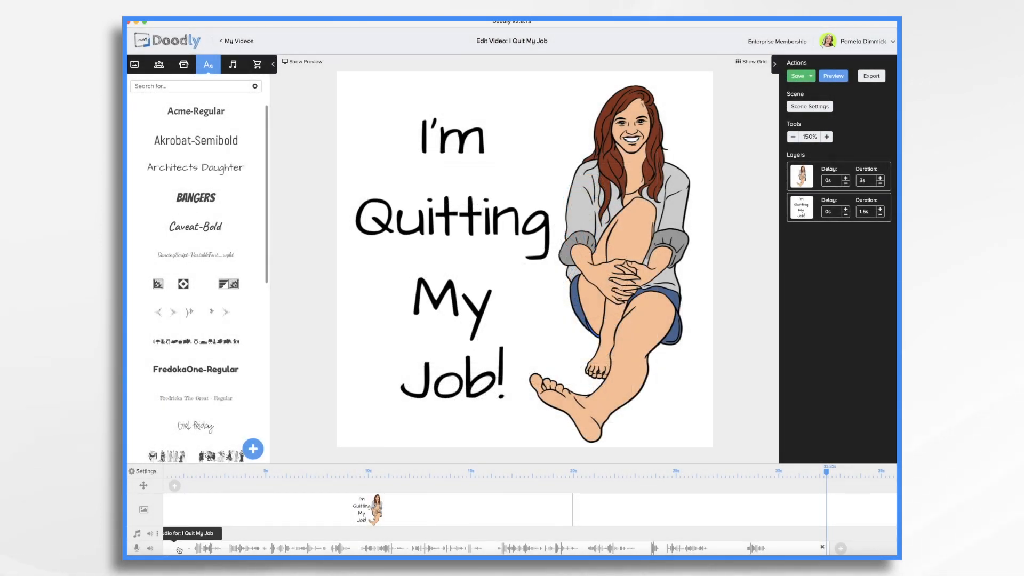
Trim the silent end of the recorded voiceover and shift the clip to the start of the timeline.
left_click_drag(829, 550, 715, 543)
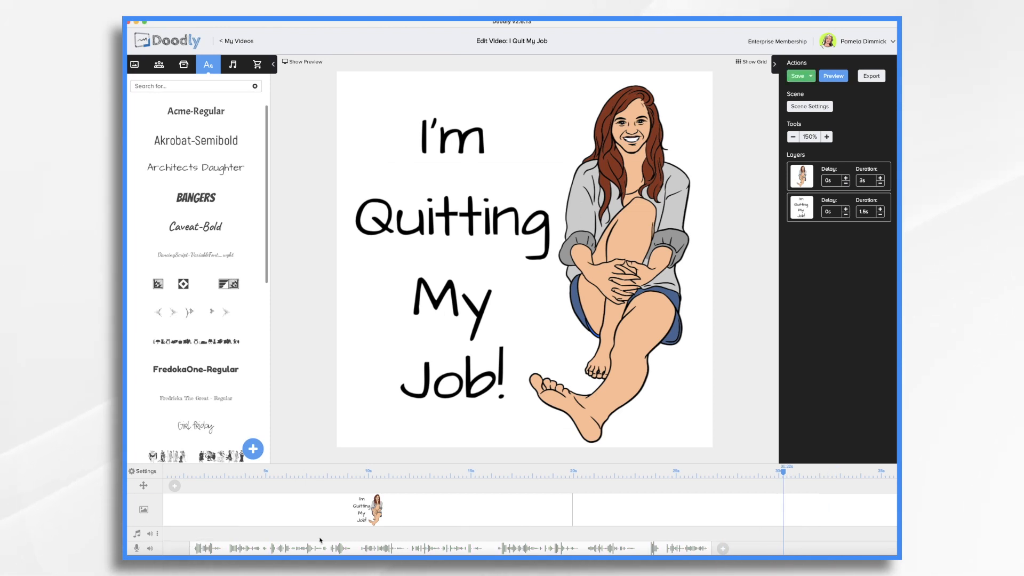
left_click_drag(285, 543, 258, 543)
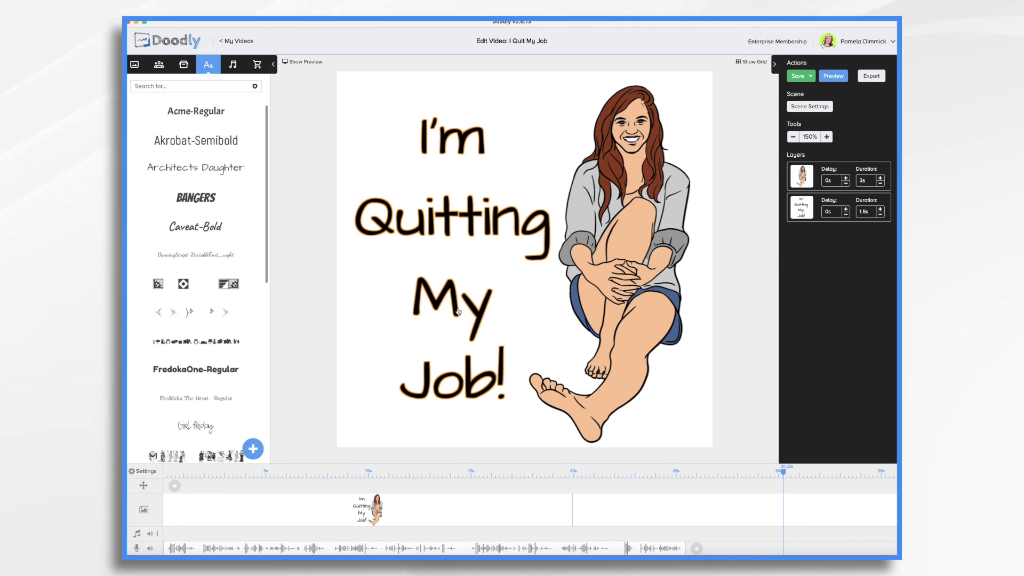
Preview the first scene with its voiceover to judge when the title text should appear, and move the playhead back slightly.
left_click(302, 62)
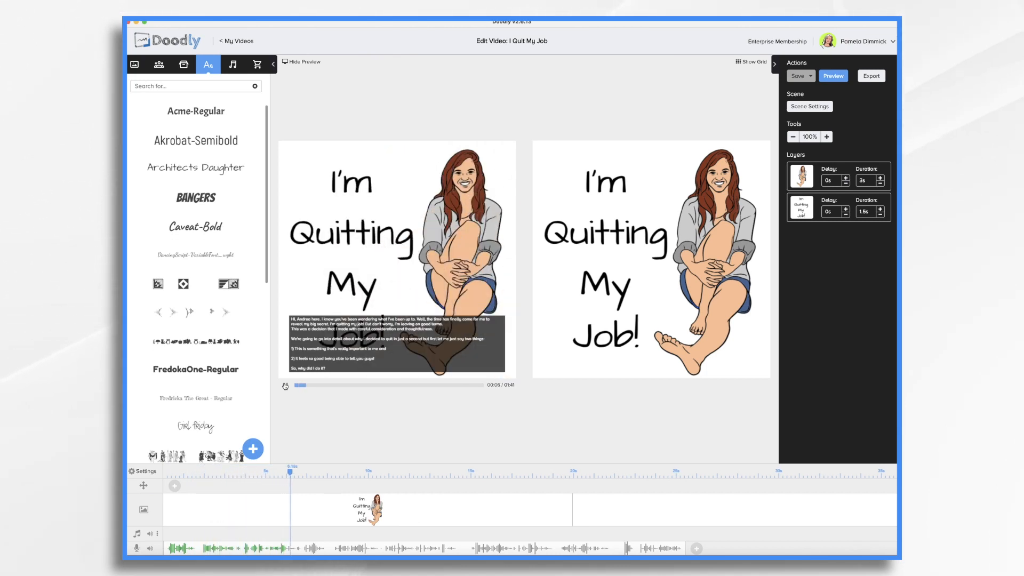
left_click(286, 385)
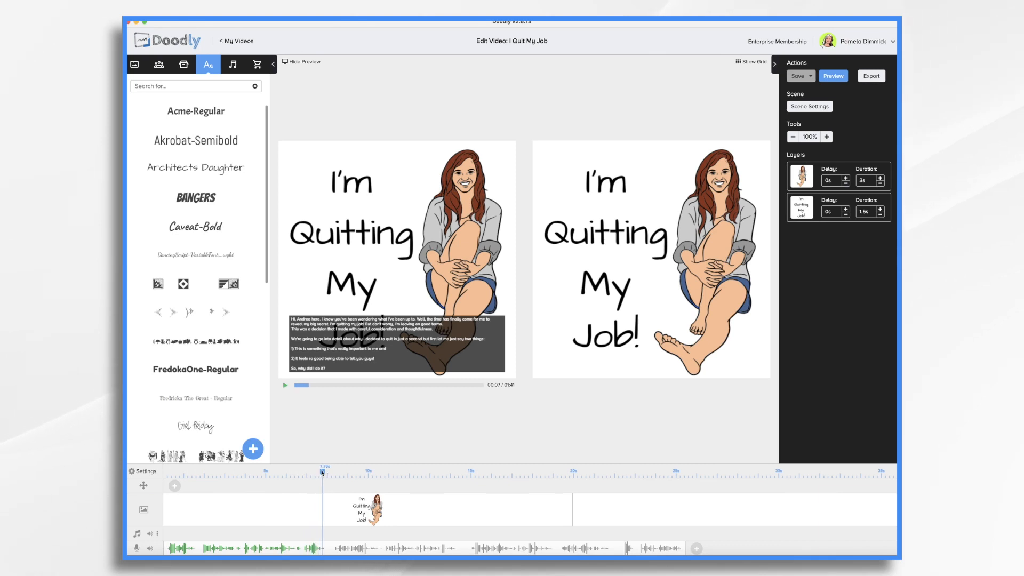
left_click_drag(321, 472, 301, 474)
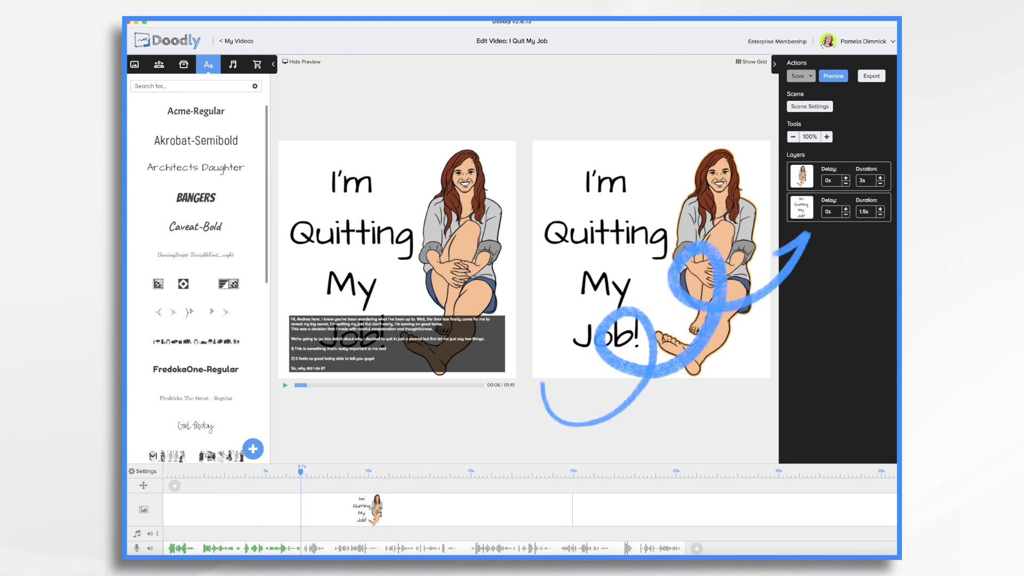
Set the "I'm Quitting My Job!" text layer's delay to 3.5s and replay the scene from about 3 seconds.
left_click(845, 209)
left_click(845, 209)
left_click(845, 209)
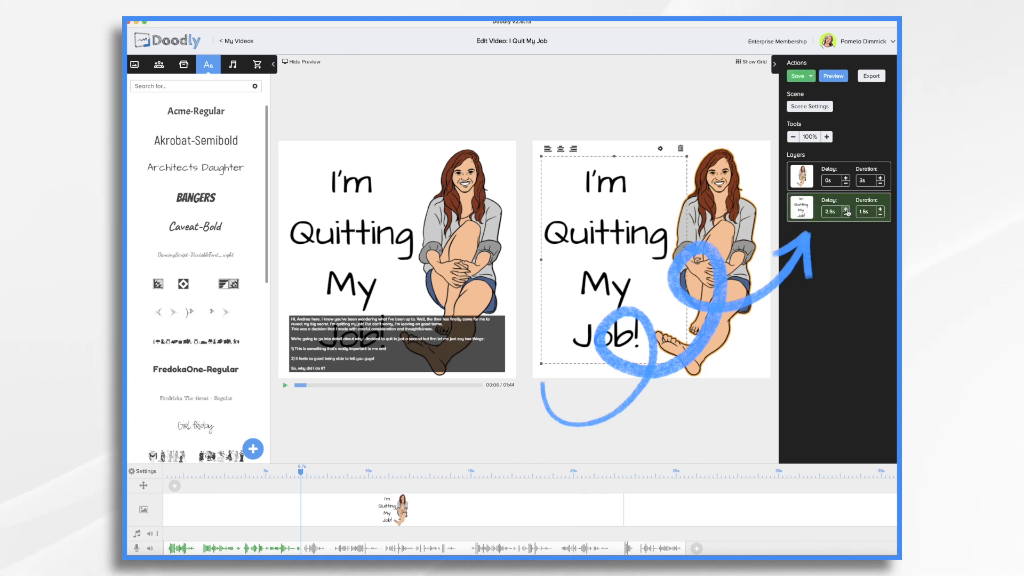
left_click(846, 209)
left_click(845, 209)
left_click(846, 208)
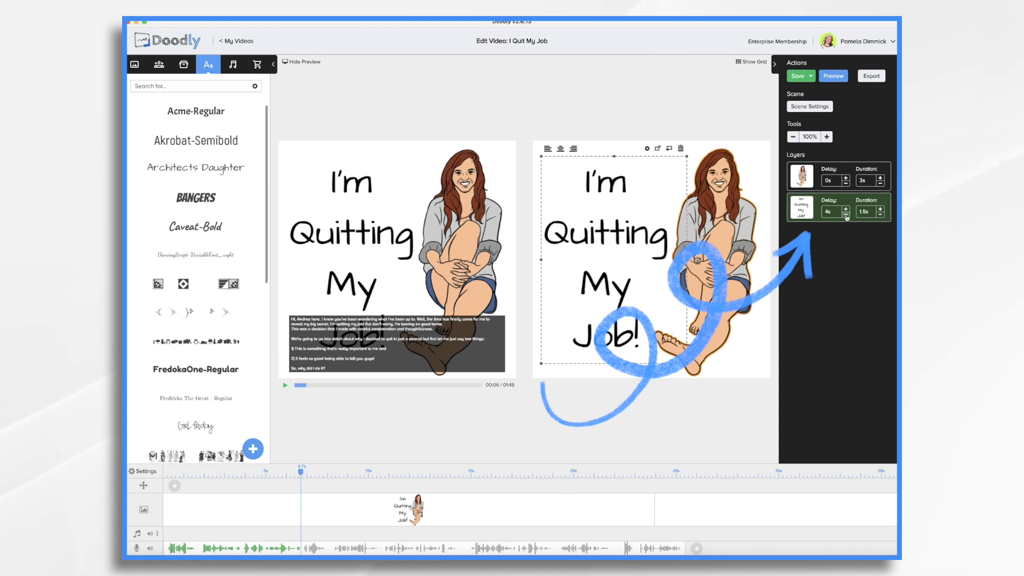
left_click(846, 214)
left_click_drag(302, 473, 227, 471)
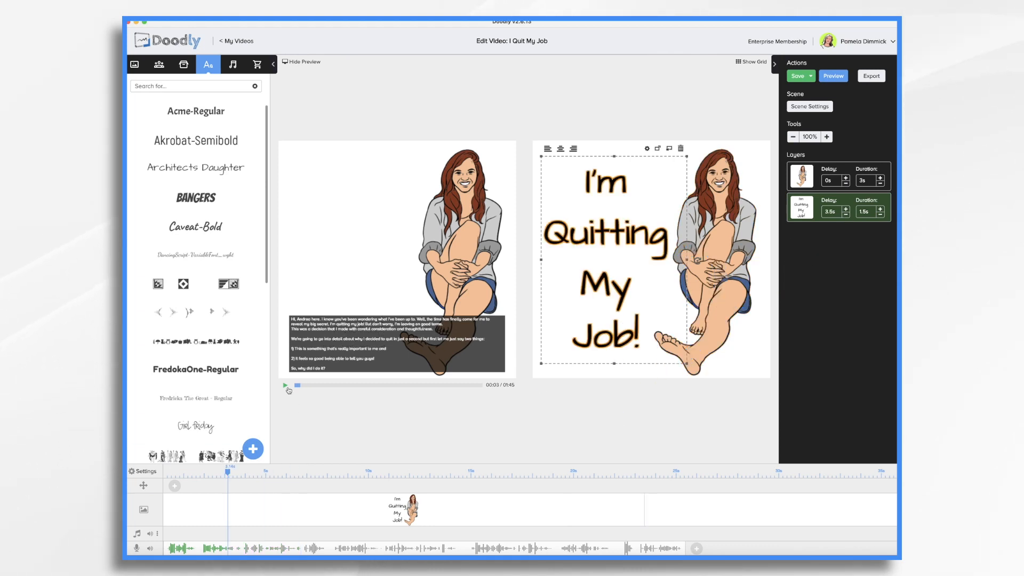
left_click(286, 386)
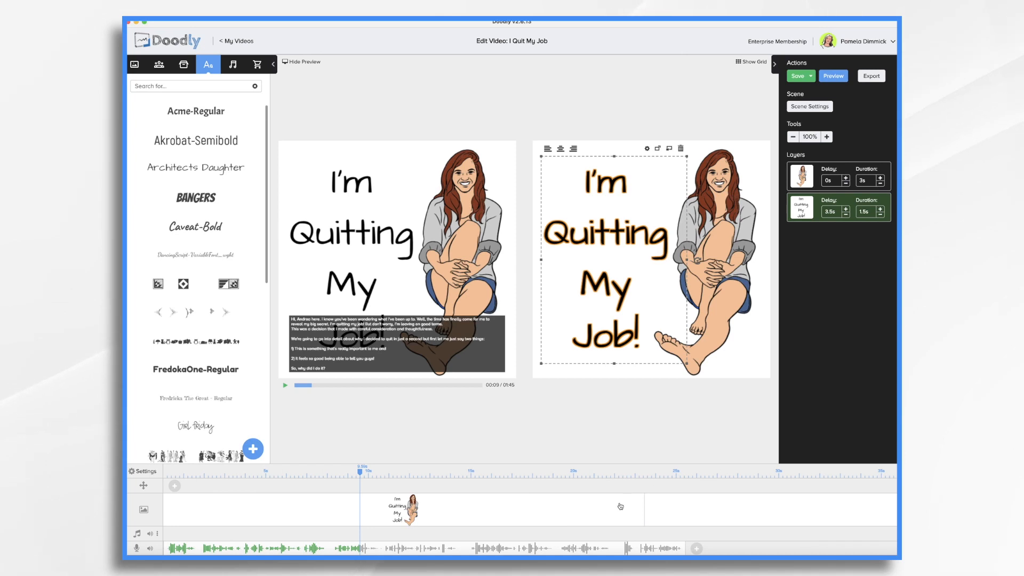
Set the first scene's extra time at the end to 18s and turn off its subtitle.
left_click(809, 106)
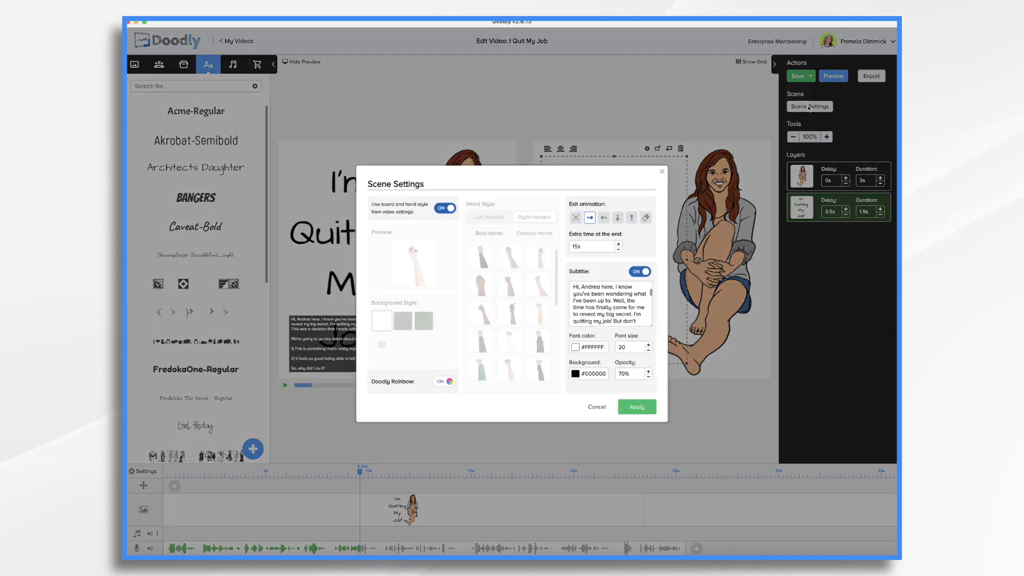
left_click(646, 415)
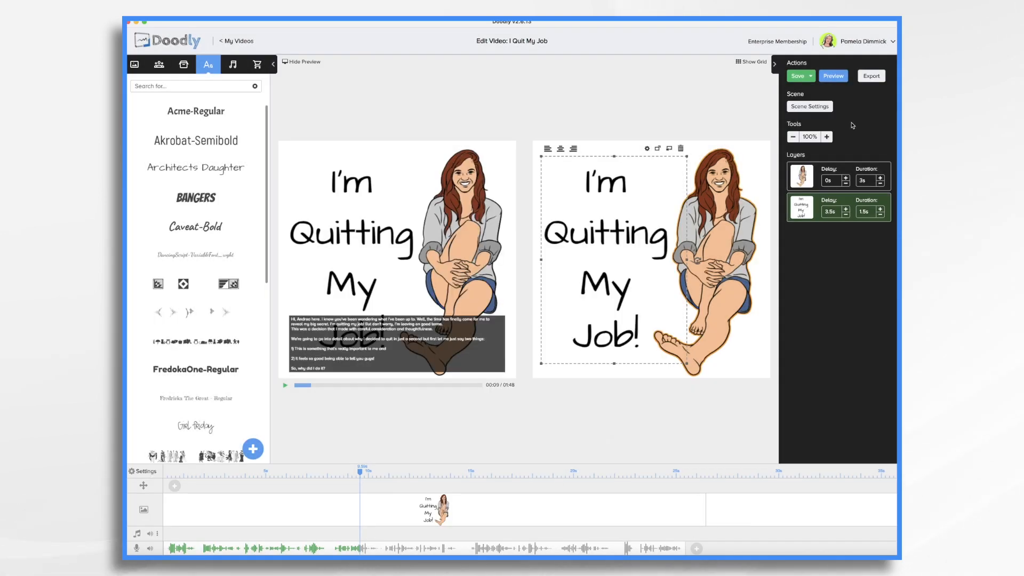
left_click(820, 108)
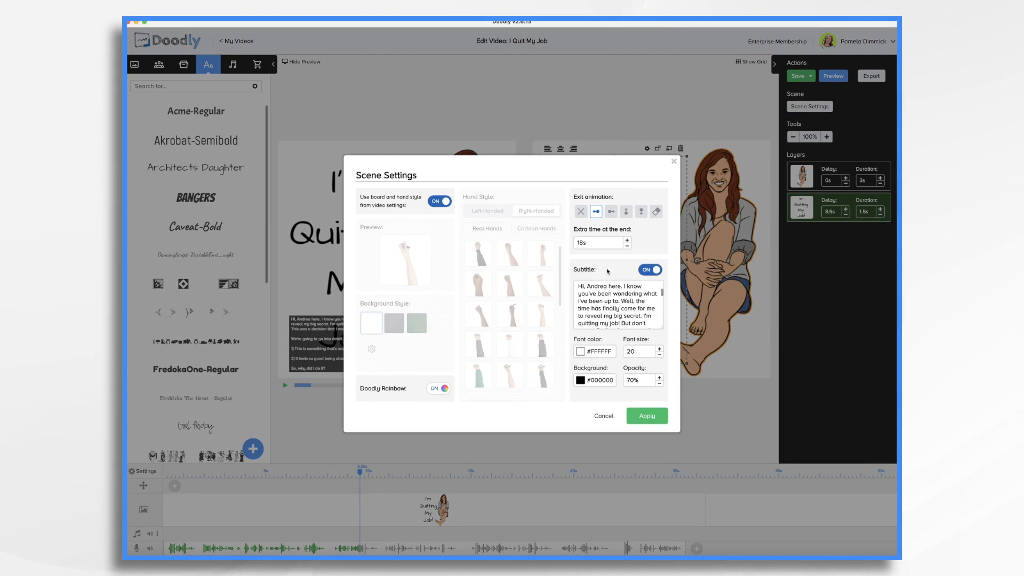
left_click(648, 271)
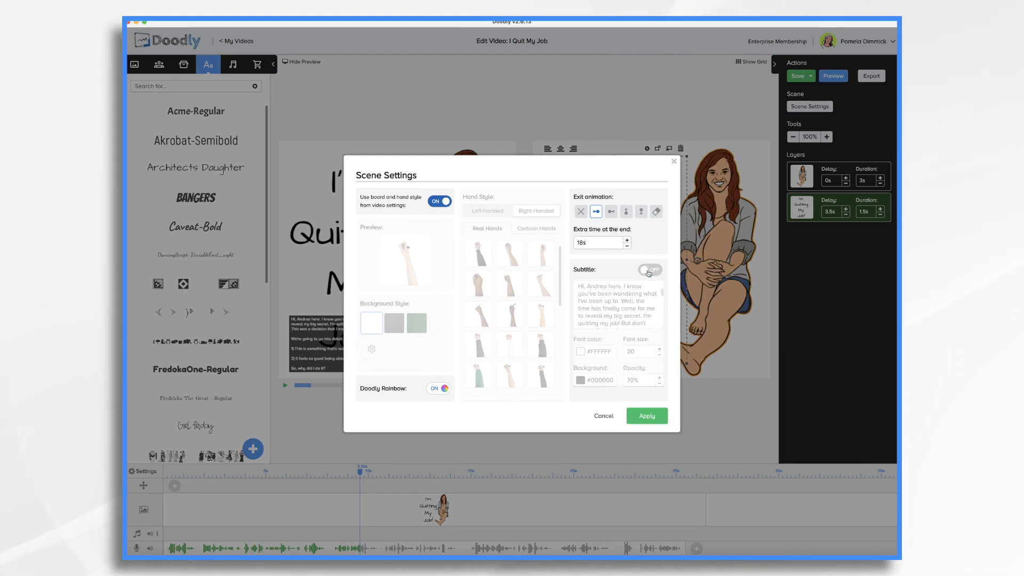
left_click(645, 418)
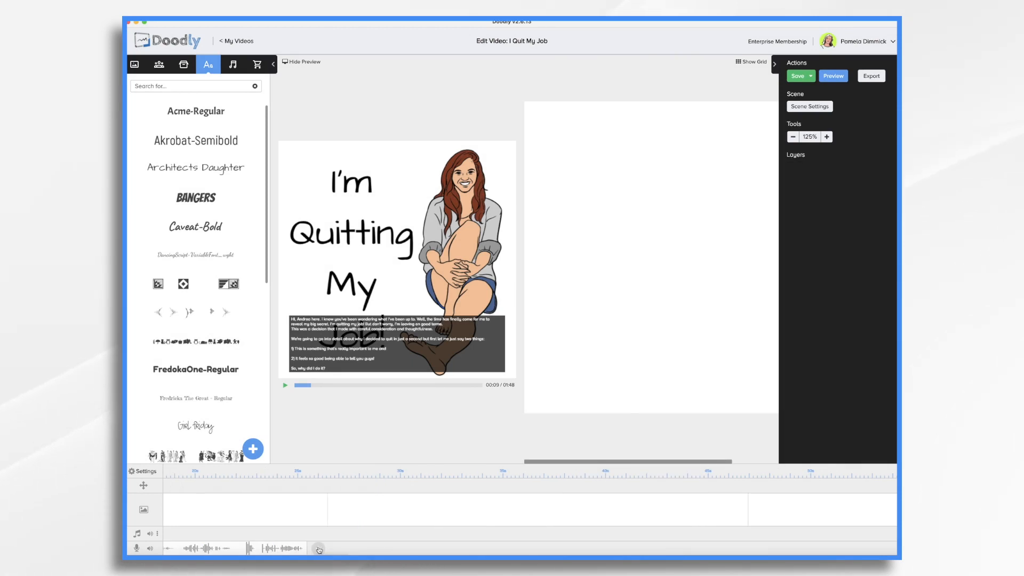
Record the voiceover for the blank second scene and shift the clip earlier to line up with the scene's start.
left_click(318, 549)
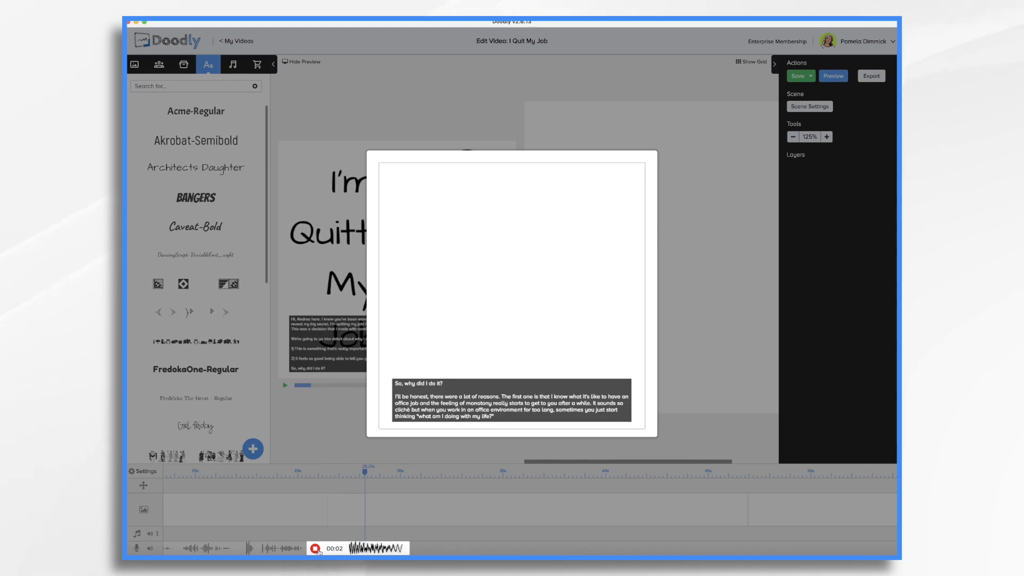
left_click(315, 549)
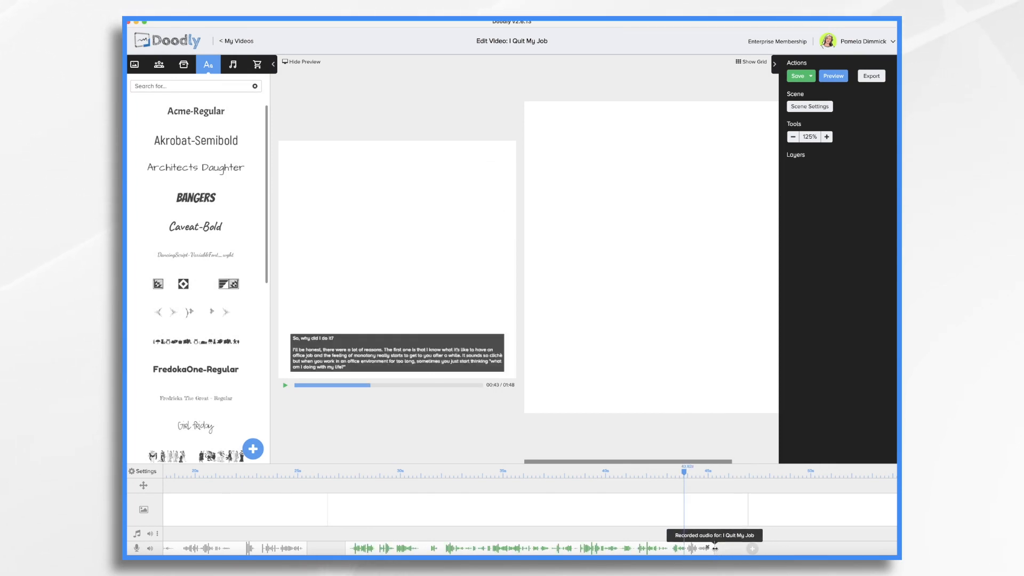
left_click_drag(484, 550, 466, 548)
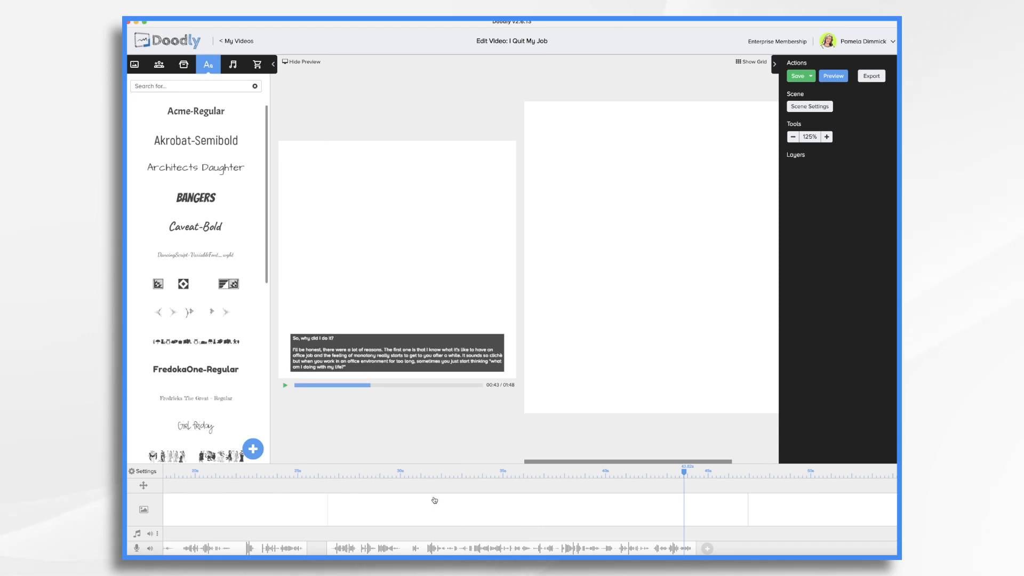
Add the teal reception desk scene from the scene library to the blank second scene.
left_click(328, 471)
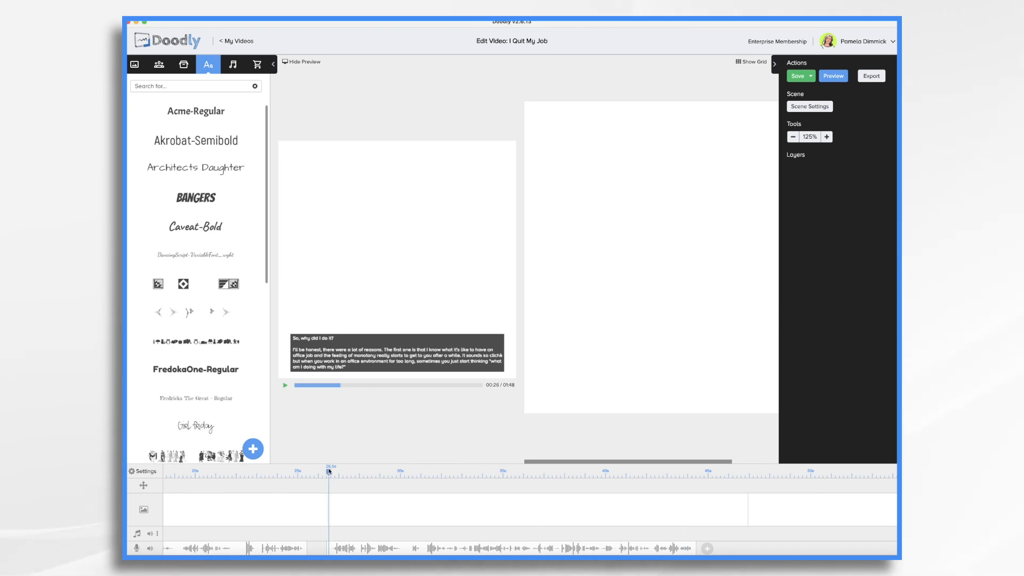
left_click(135, 64)
scroll(184, 281, "down", 15)
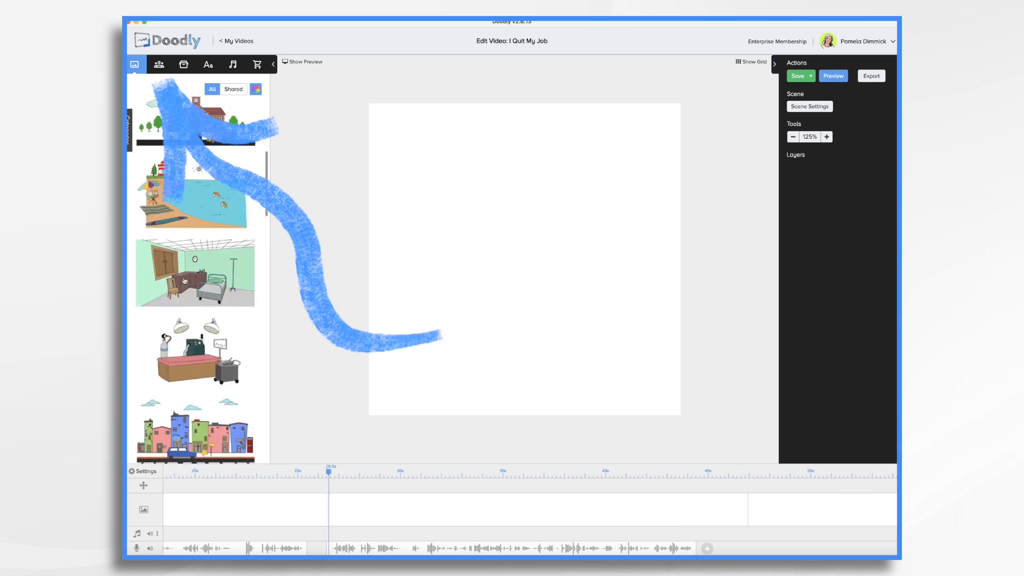
scroll(183, 281, "down", 5)
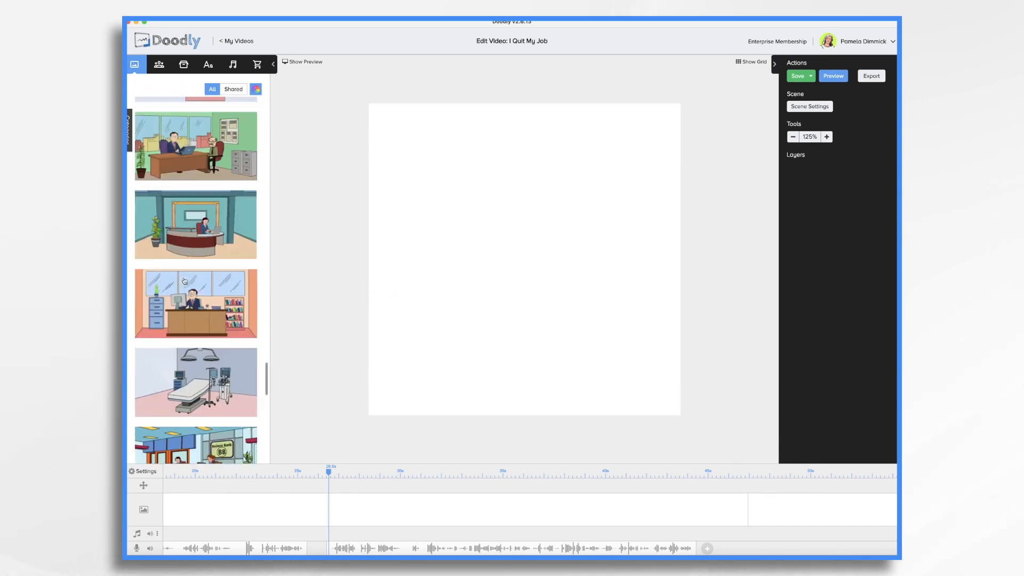
left_click_drag(190, 211, 526, 227)
left_click(526, 226)
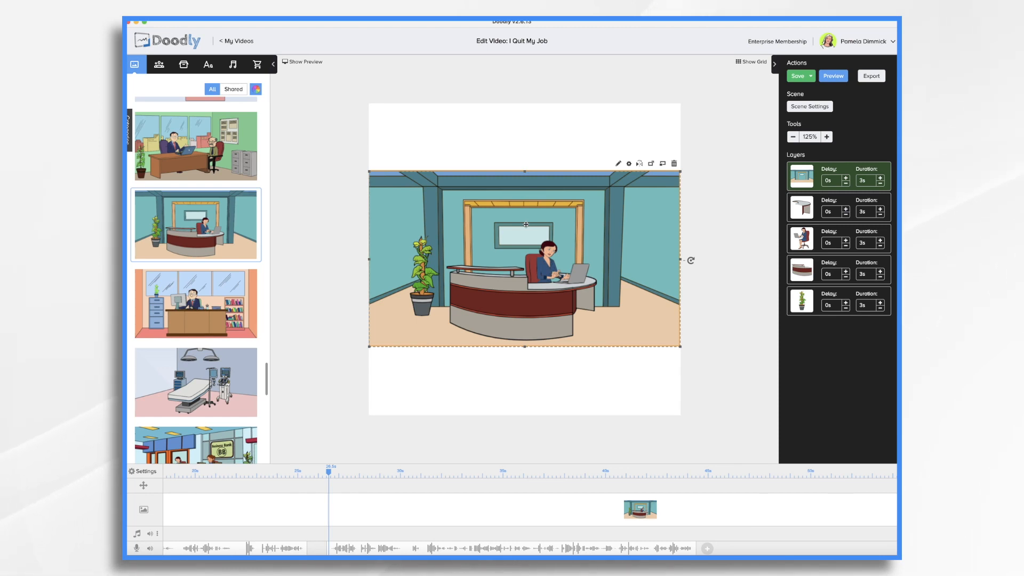
Select all five reception scene layers together and enlarge them past the canvas edges so they fill it.
left_click(801, 208, "shift")
left_click(807, 247, "shift")
left_click(802, 270, "shift")
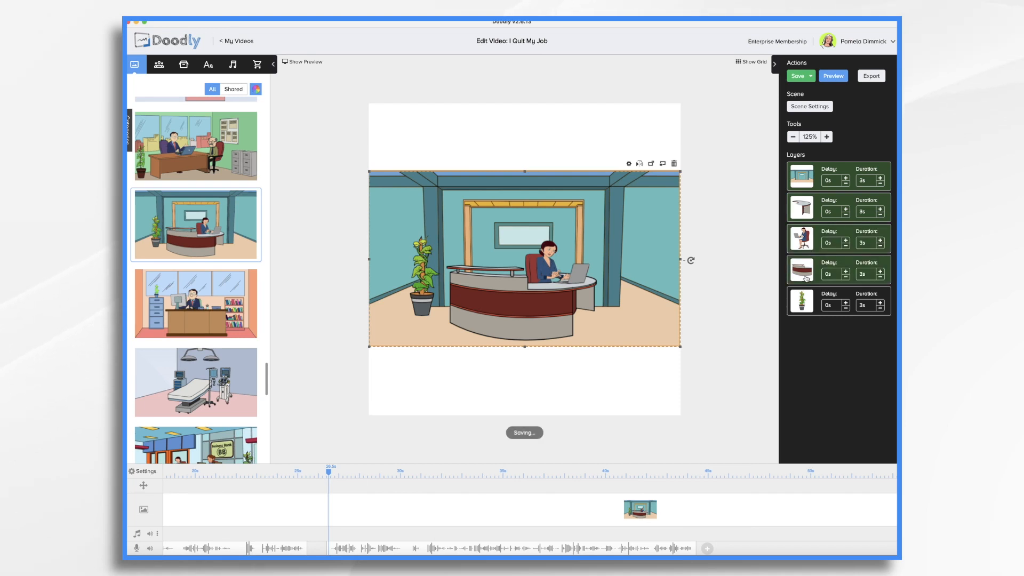
left_click(801, 308, "shift")
left_click_drag(524, 347, 523, 448)
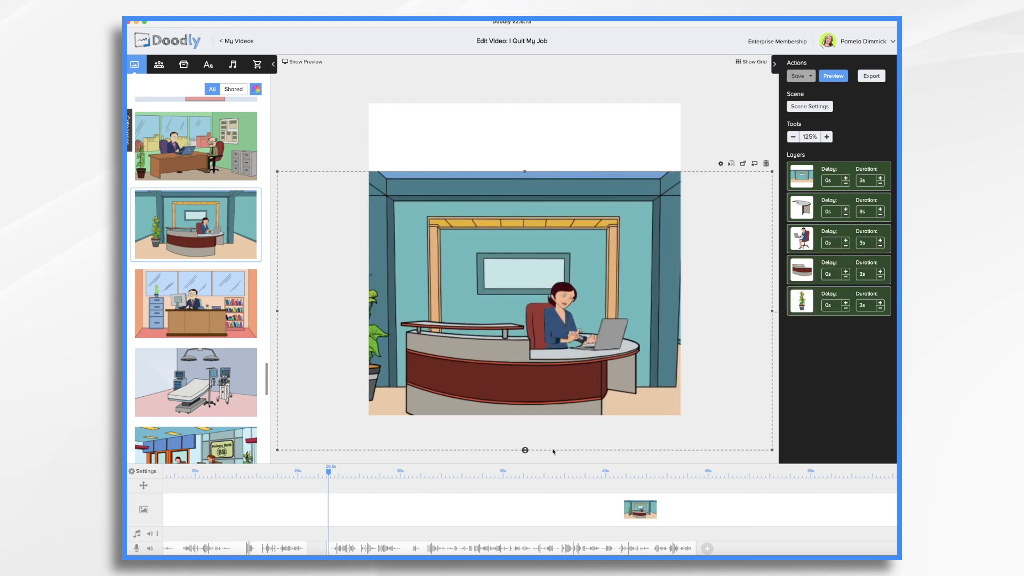
left_click_drag(525, 165, 531, 89)
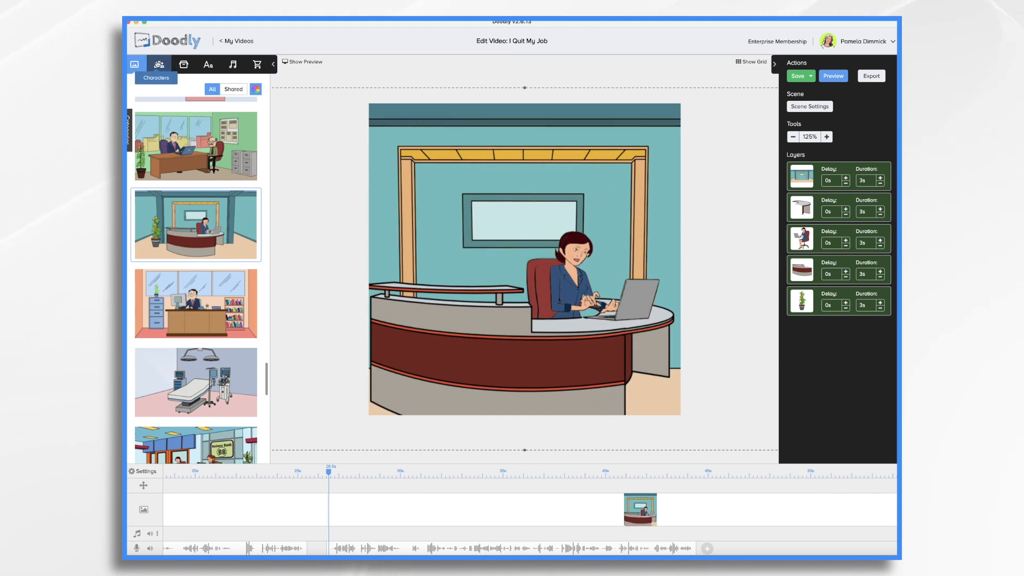
Find the Katherine characters and replace the seated receptionist with Katherine Architect.
left_click(159, 64)
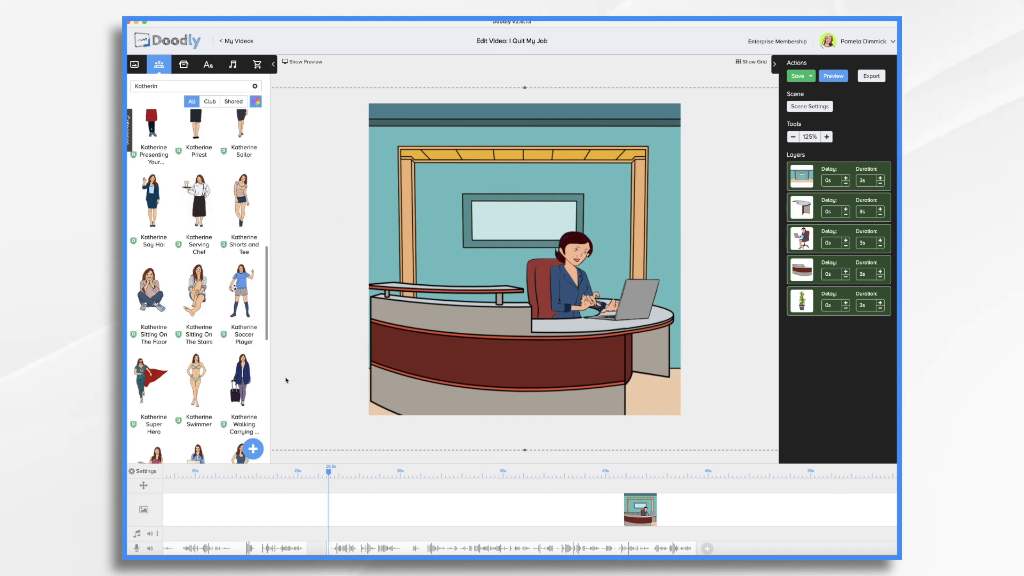
scroll(212, 366, "down", 3)
scroll(211, 366, "down", 1)
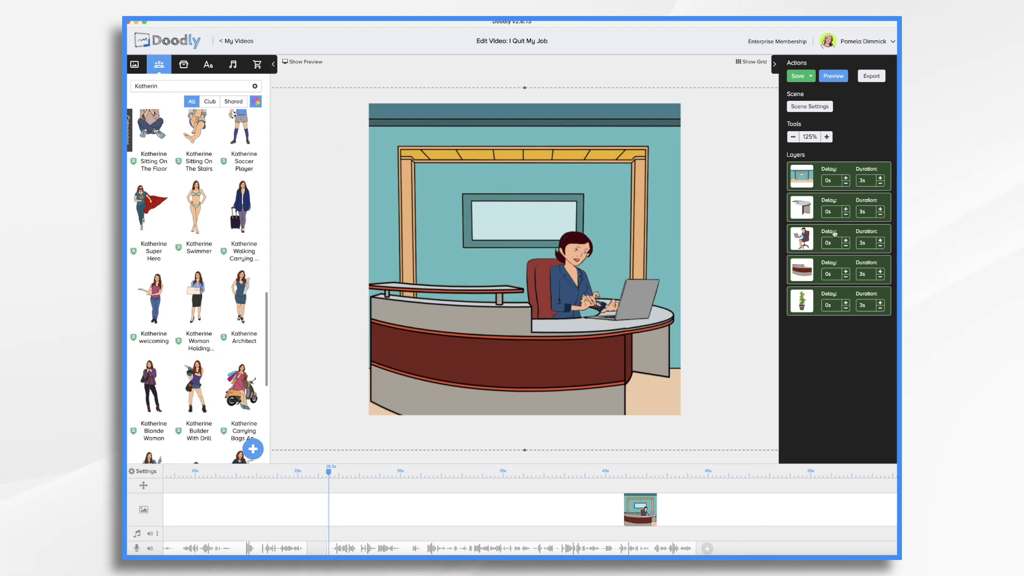
left_click(821, 237)
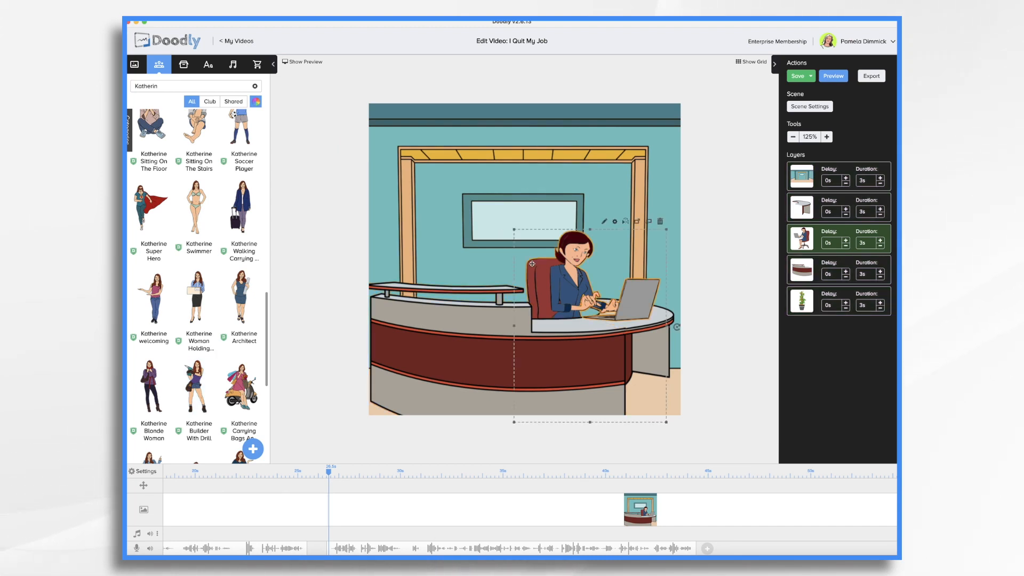
left_click_drag(241, 299, 572, 306)
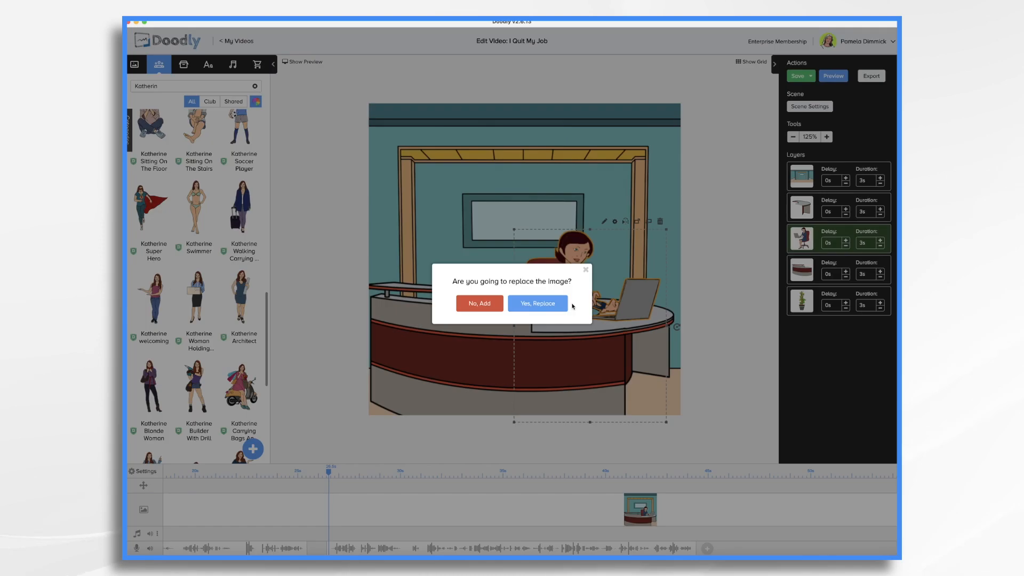
left_click(537, 304)
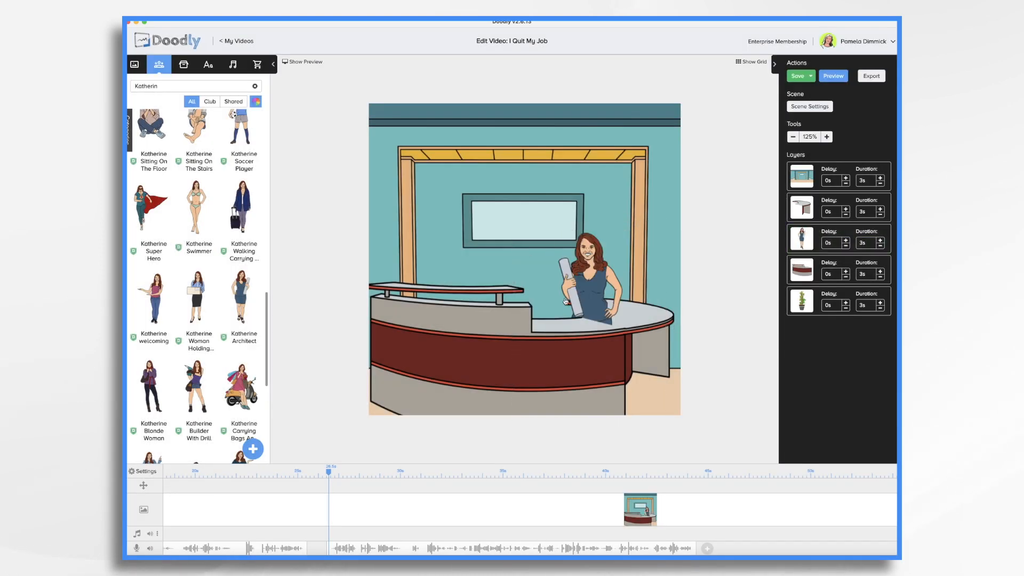
Enlarge Katherine Architect and raise her so she stands upright behind the reception desk.
left_click(589, 244)
left_click_drag(589, 295, 554, 276)
Find the Thought Bubble prop and place it, slightly enlarged, above the reception desk with its trail leading to Katherine's head.
left_click(183, 64)
left_click(191, 84)
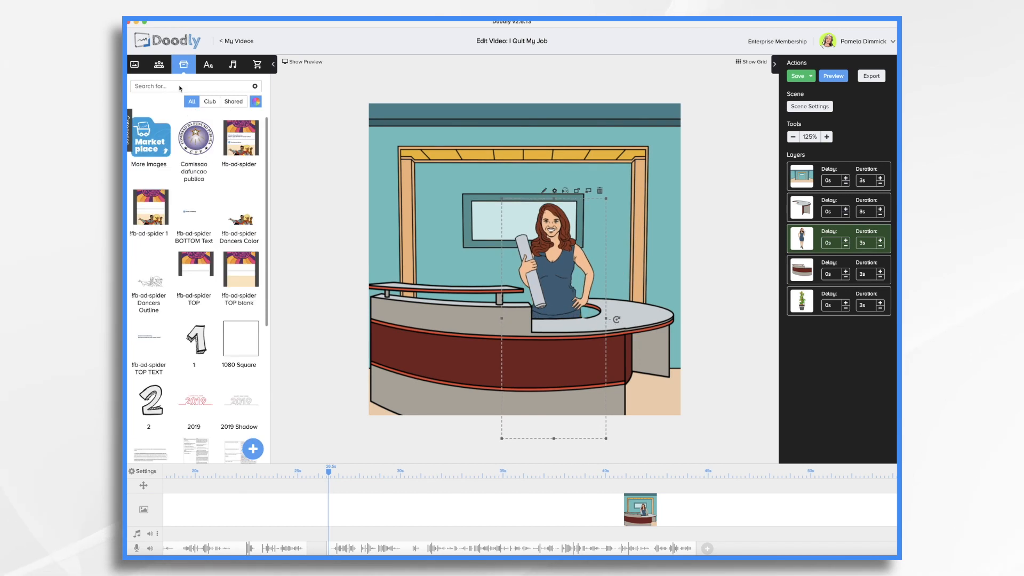
type("though")
left_click_drag(196, 137, 475, 209)
left_click(479, 300)
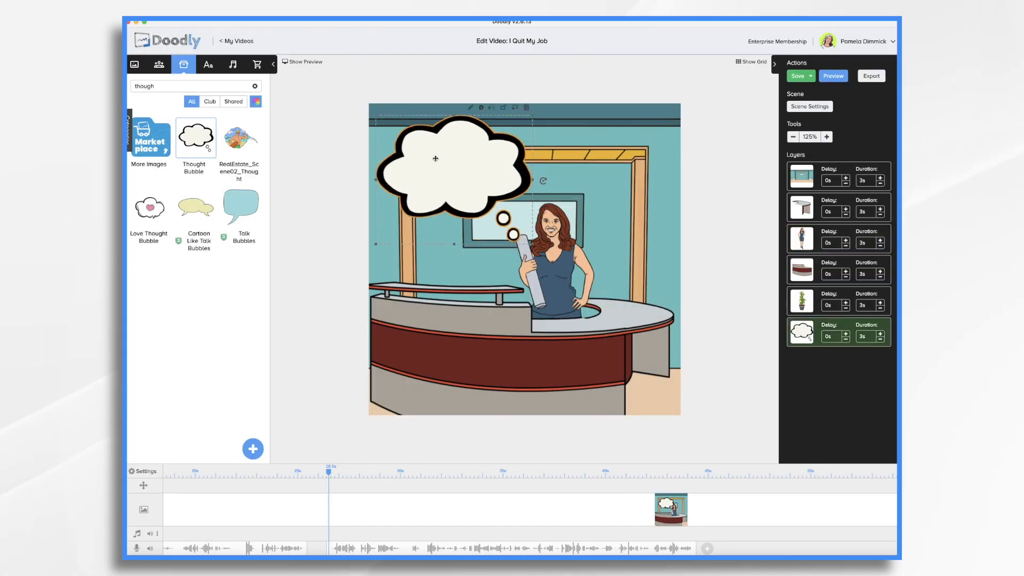
left_click_drag(534, 239, 549, 250)
left_click_drag(468, 176, 465, 172)
Add the word-wrapped Architects Daughter text "What am I doing with my life?" and enlarge it to fill the thought bubble.
left_click(208, 64)
left_click_drag(178, 168, 442, 154)
double_click(441, 154)
type("W")
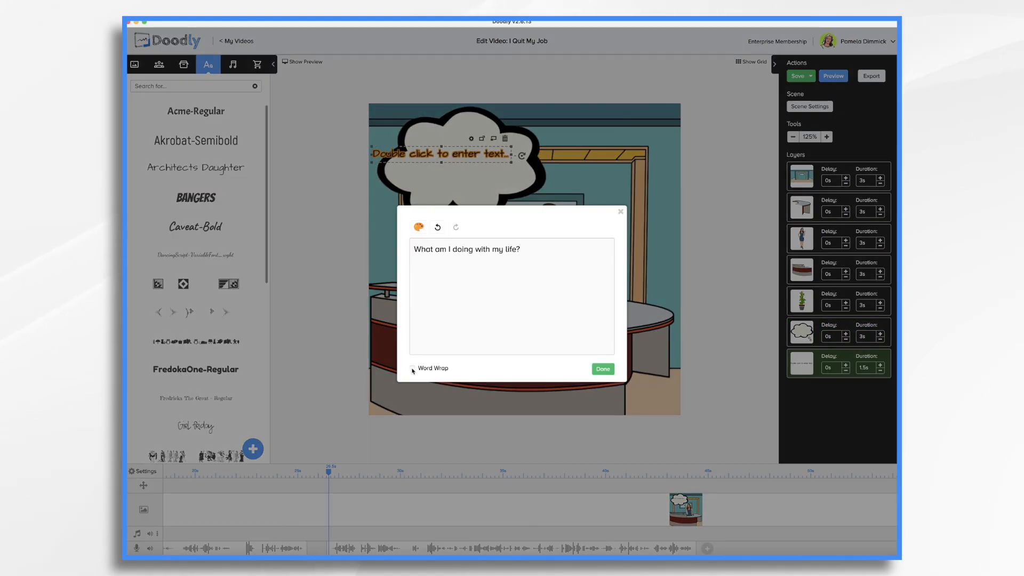
left_click(603, 369)
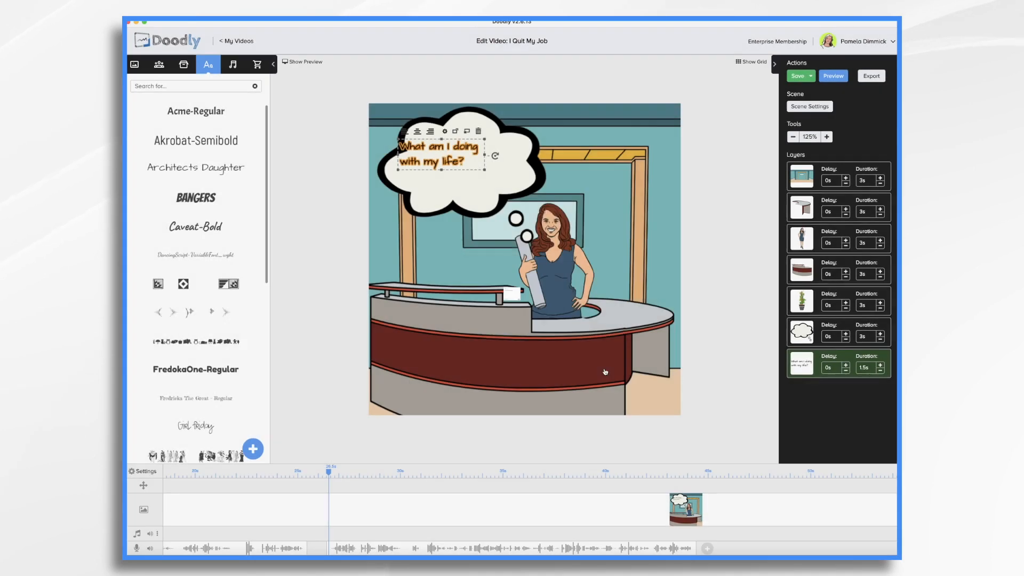
left_click_drag(484, 173, 535, 196)
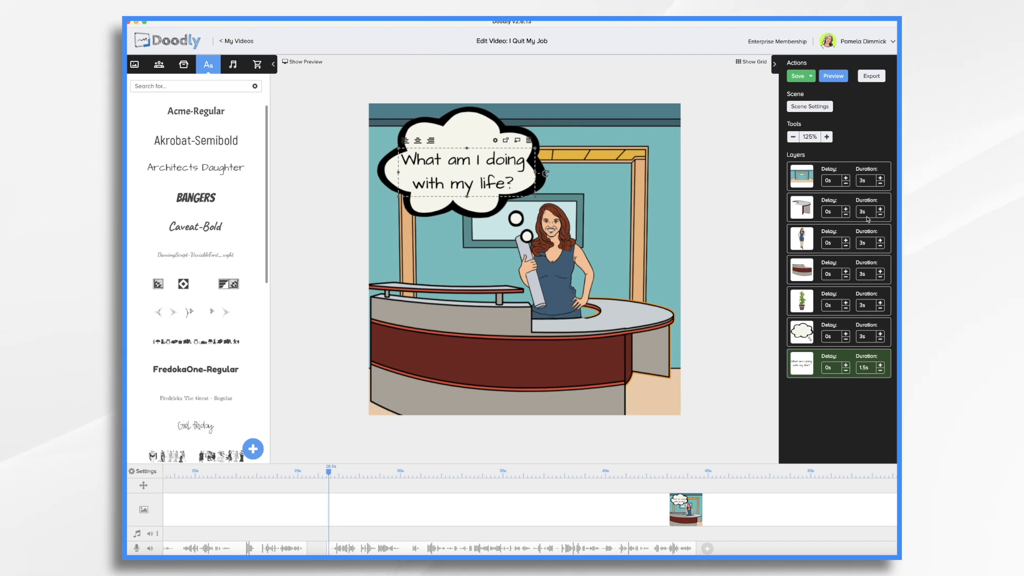
Set the durations of the curved table, Katherine and front reception desk layers to 0 s.
left_click(867, 183)
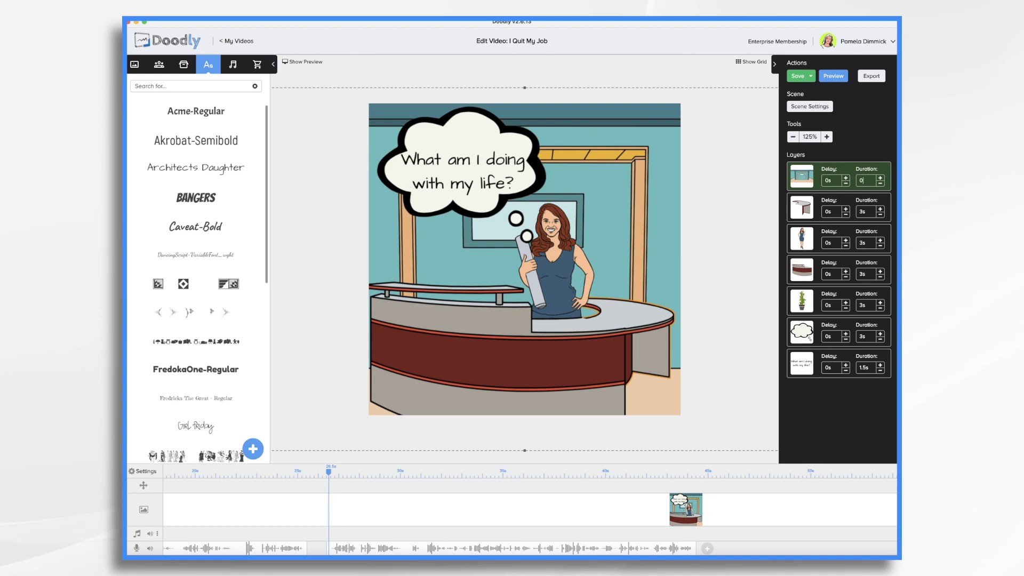
left_click(865, 211)
type("0")
left_click(864, 243)
type("0")
left_click(864, 274)
type("0")
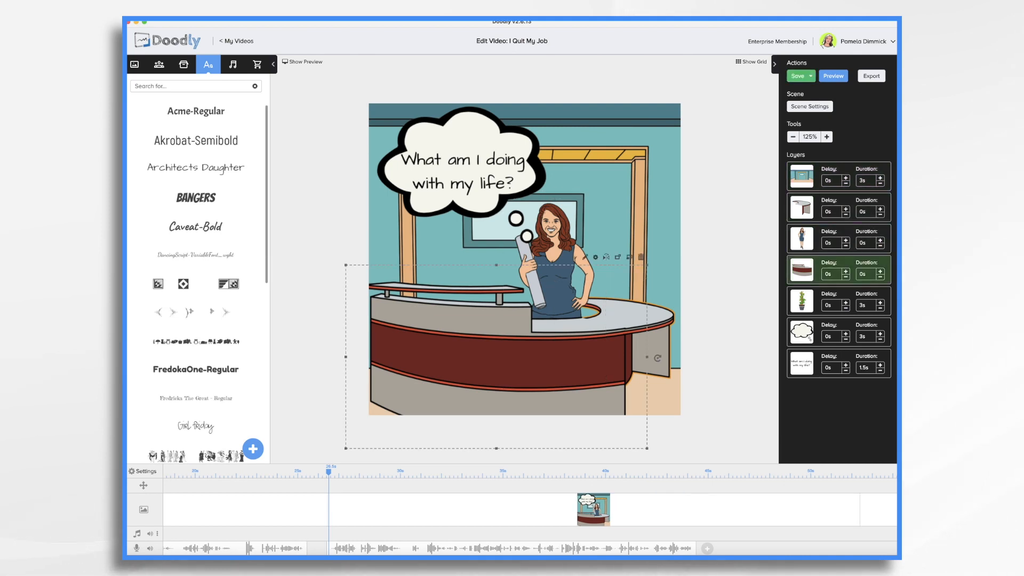
left_click(865, 304)
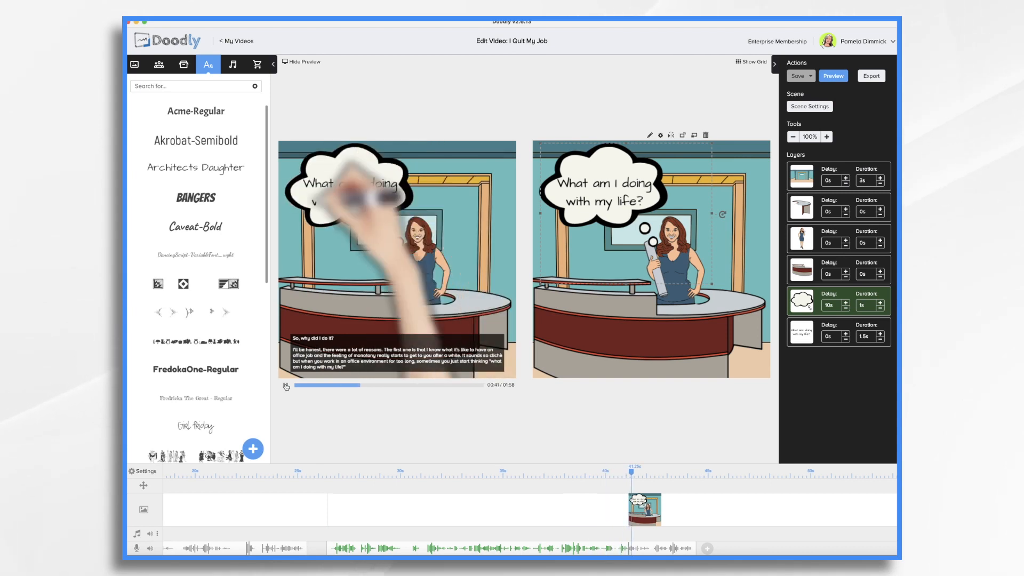
Set the thought bubble layer's delay to 12.5 s and replay the end of the reception scene to check its timing.
left_click(286, 386)
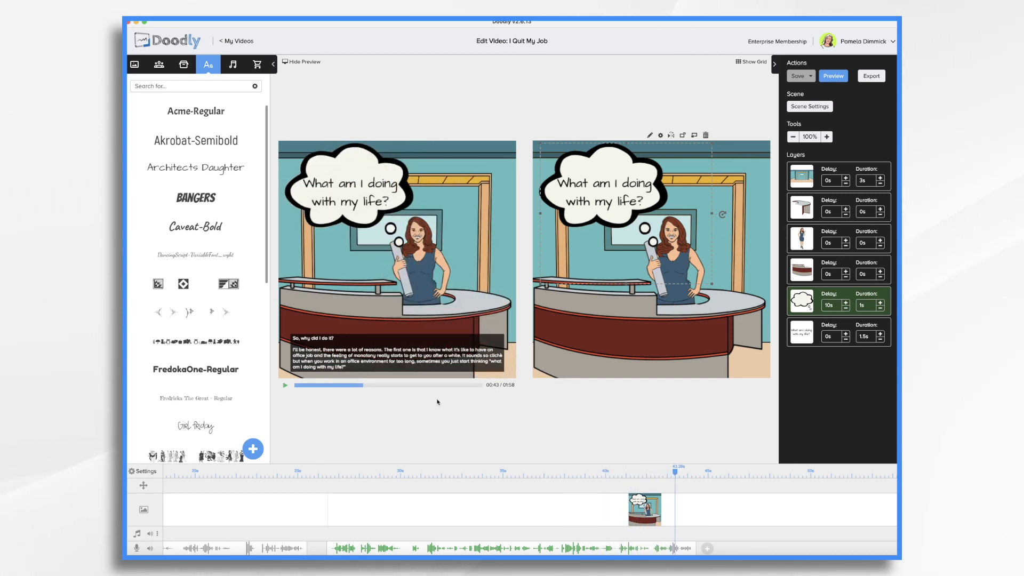
left_click(845, 303)
left_click(845, 303)
left_click(846, 303)
left_click(846, 303)
left_click(846, 302)
left_click(610, 476)
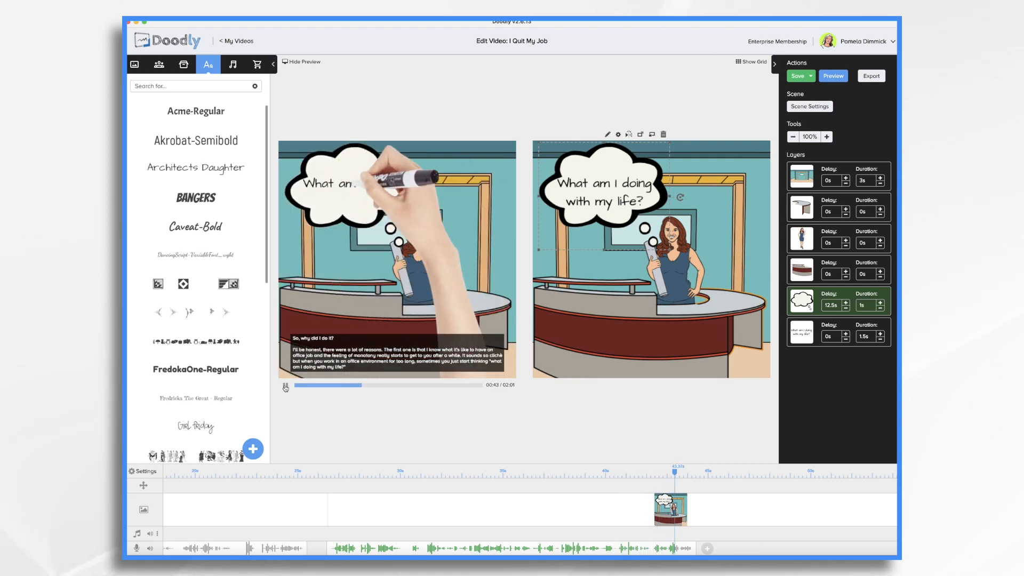
left_click(285, 385)
Switch the video's erase mode to Off and play back the end of the reception scene.
left_click(142, 471)
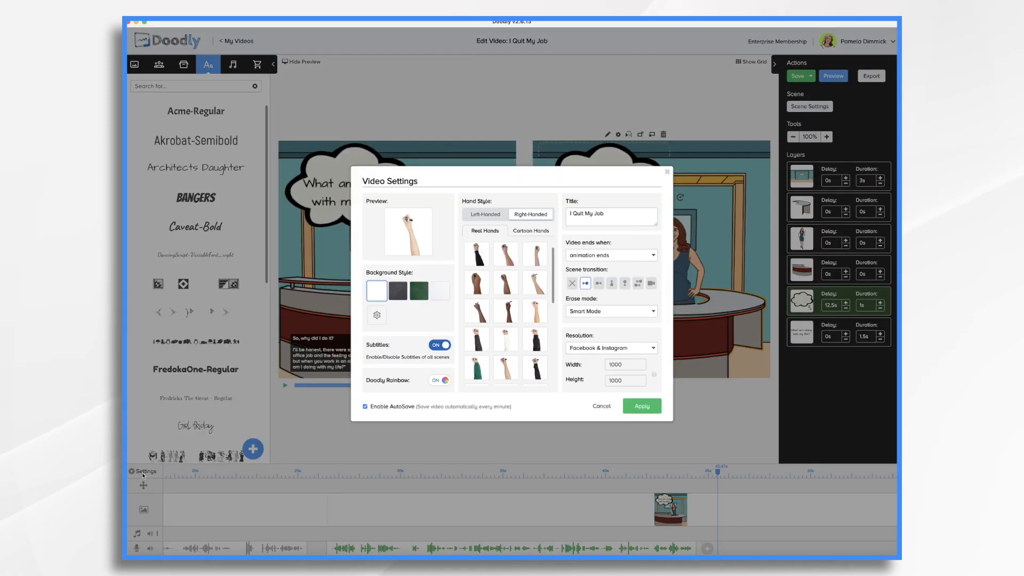
left_click(639, 315)
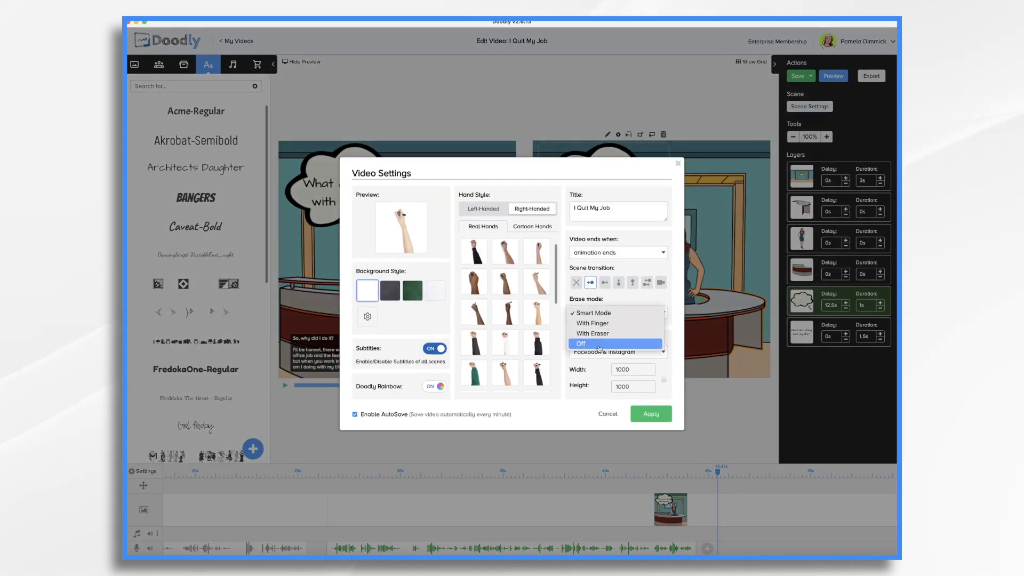
left_click(597, 349)
left_click(659, 414)
left_click(285, 385)
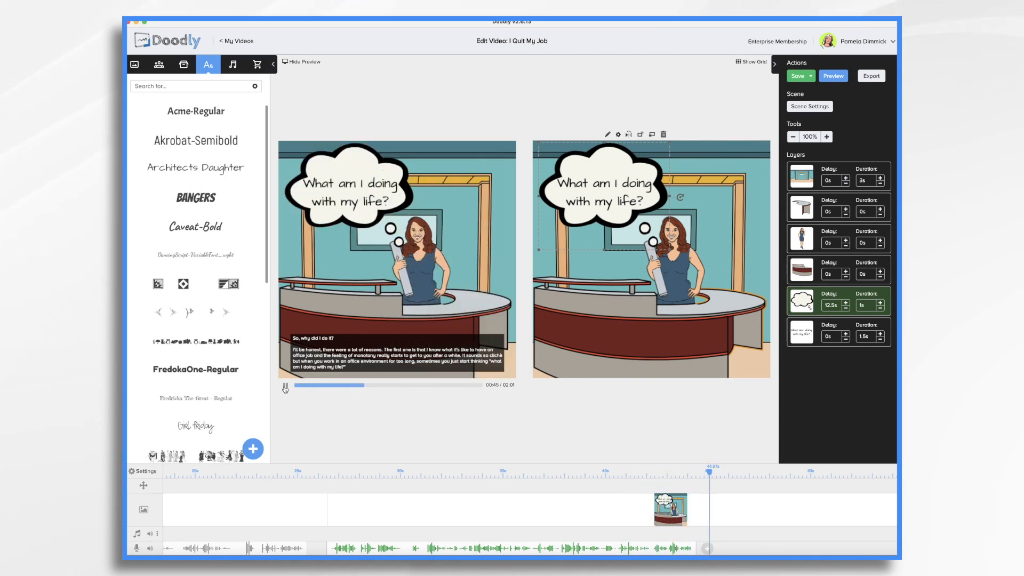
Set the reception scene's extra time at the end to 2s and turn its subtitle off.
left_click(820, 107)
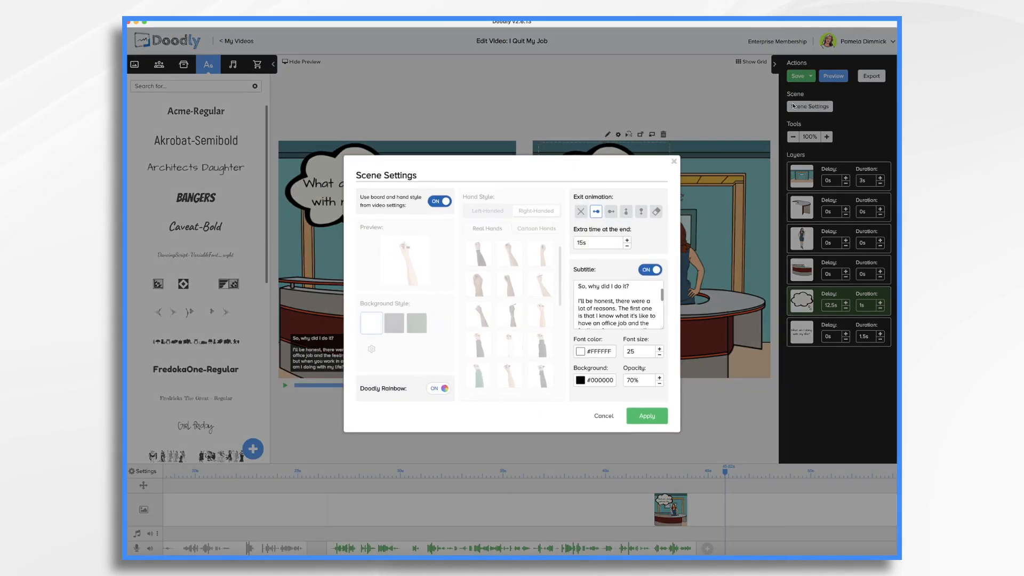
left_click(598, 243)
key("BackSpace")
key("BackSpace")
key("BackSpace")
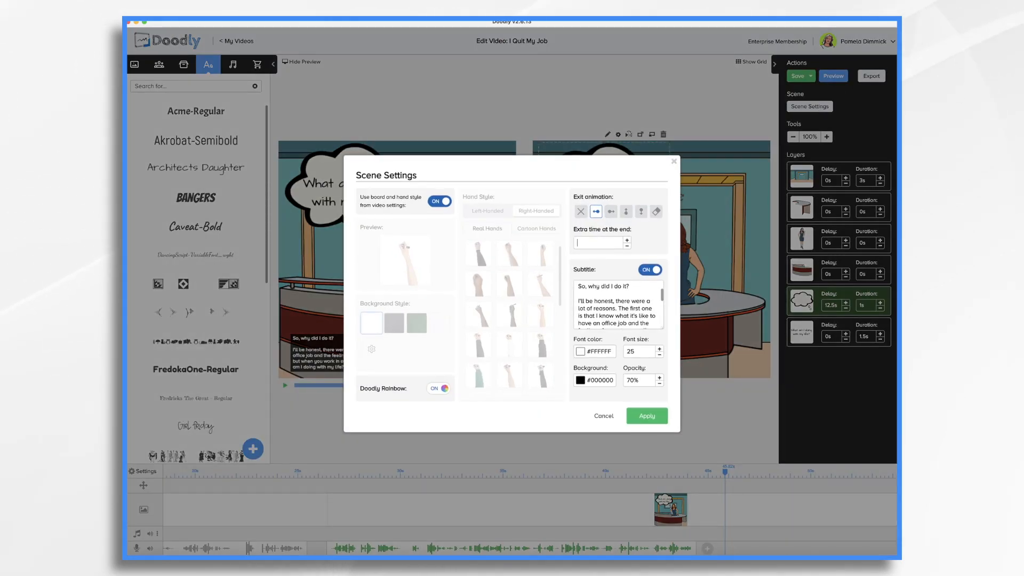
type("2s")
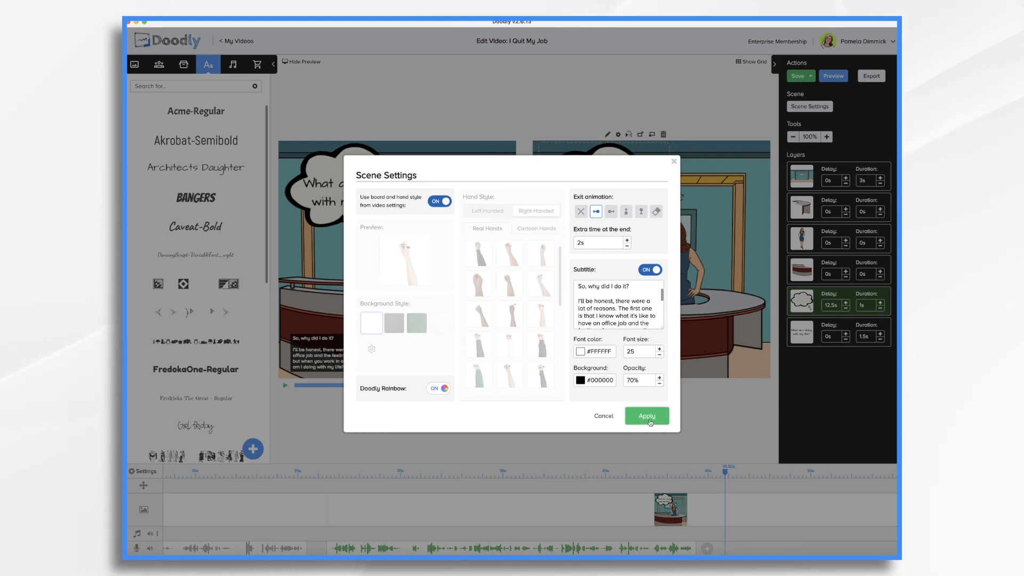
left_click(651, 417)
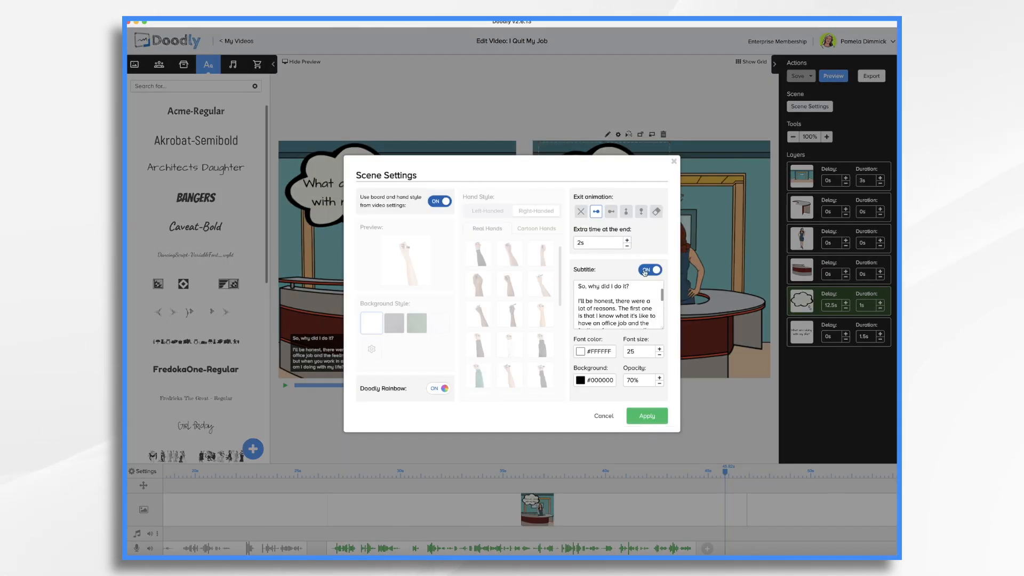
left_click(645, 271)
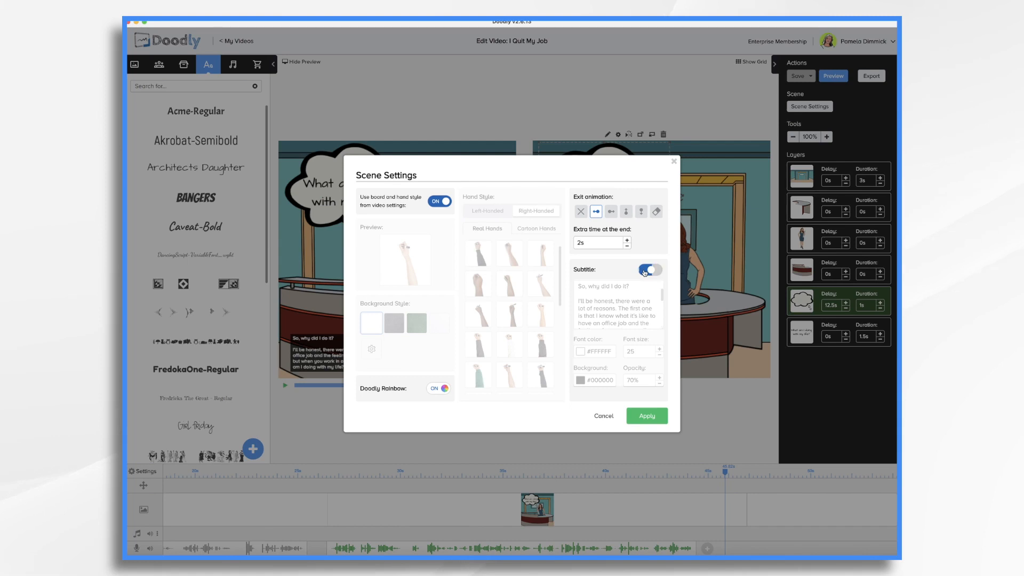
left_click(647, 416)
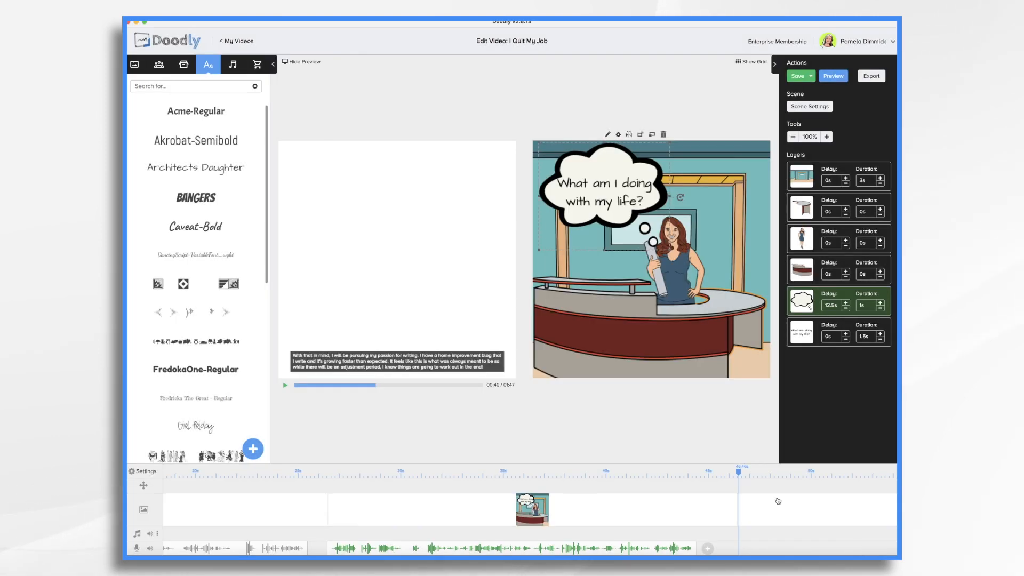
Enlarge Katherine Builder With Drill in the final scene so she fills the canvas height with her legs running off its lower edge.
scroll(777, 501, "right", 10)
scroll(777, 500, "right", 1)
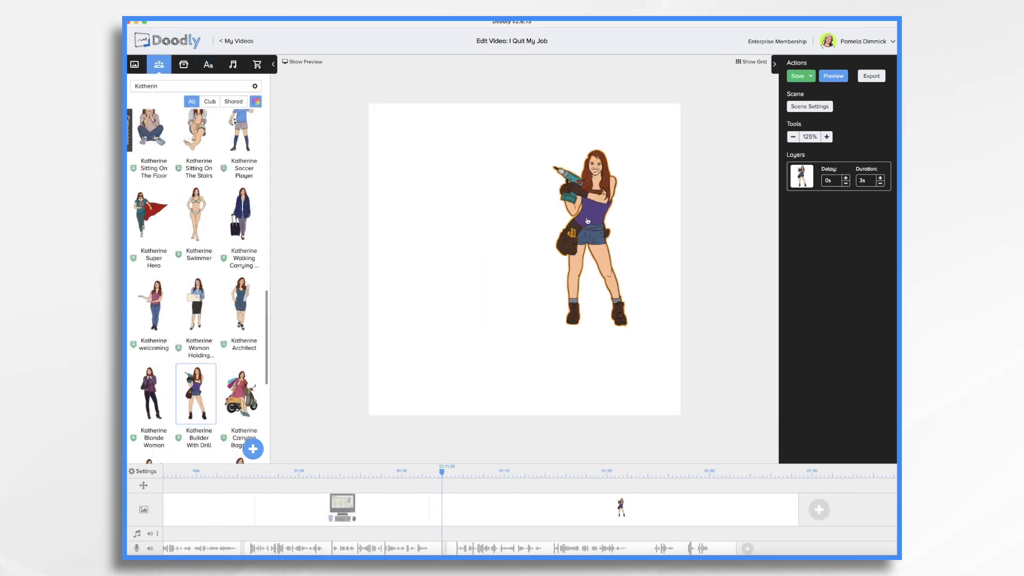
left_click_drag(592, 336, 592, 450)
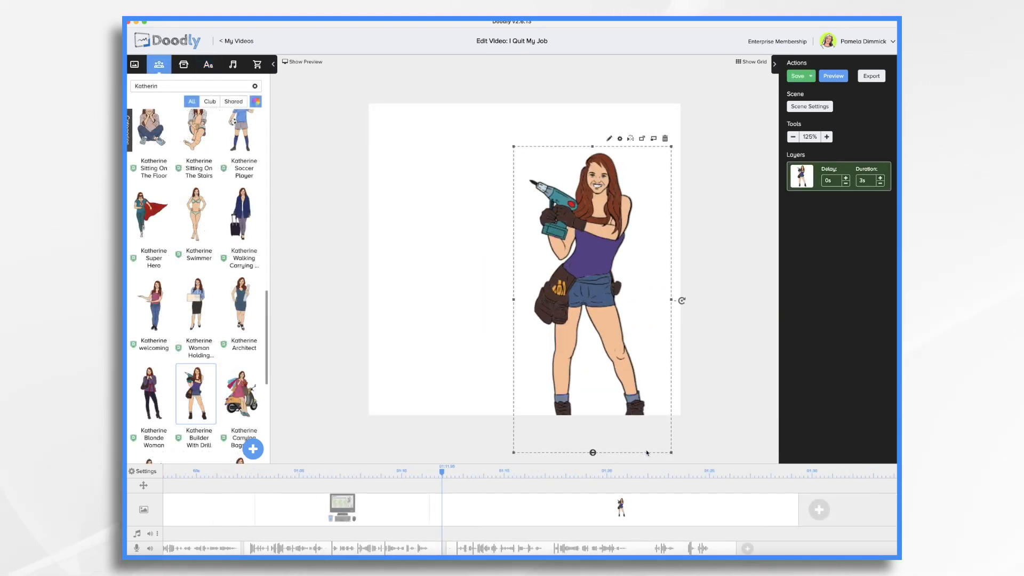
left_click_drag(608, 171, 602, 88)
left_click_drag(610, 202, 612, 268)
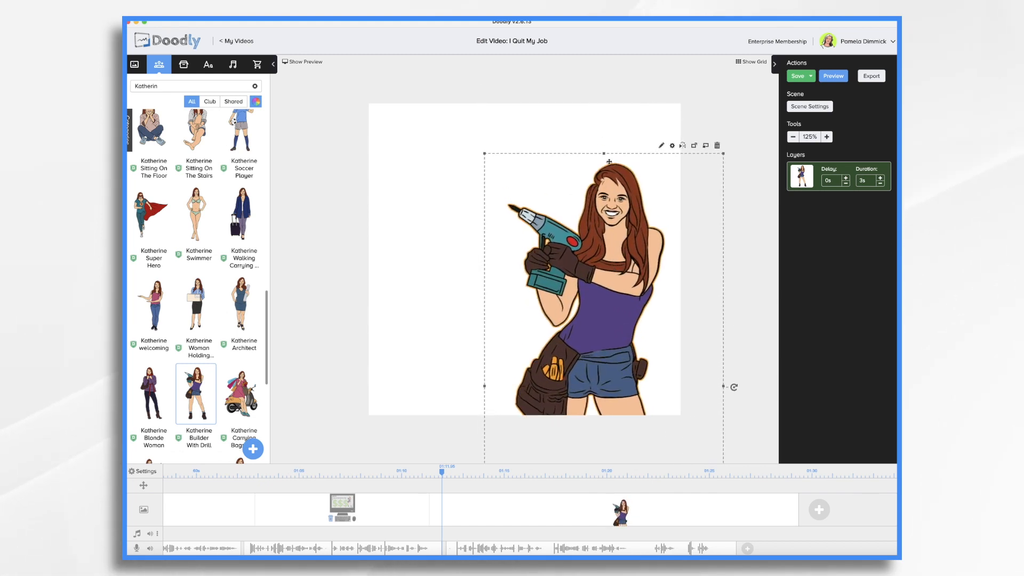
left_click_drag(604, 155, 609, 187)
left_click_drag(599, 116, 599, 102)
Add an Architects Daughter text element beside the builder's head in the final scene.
left_click(208, 64)
left_click_drag(193, 169, 468, 151)
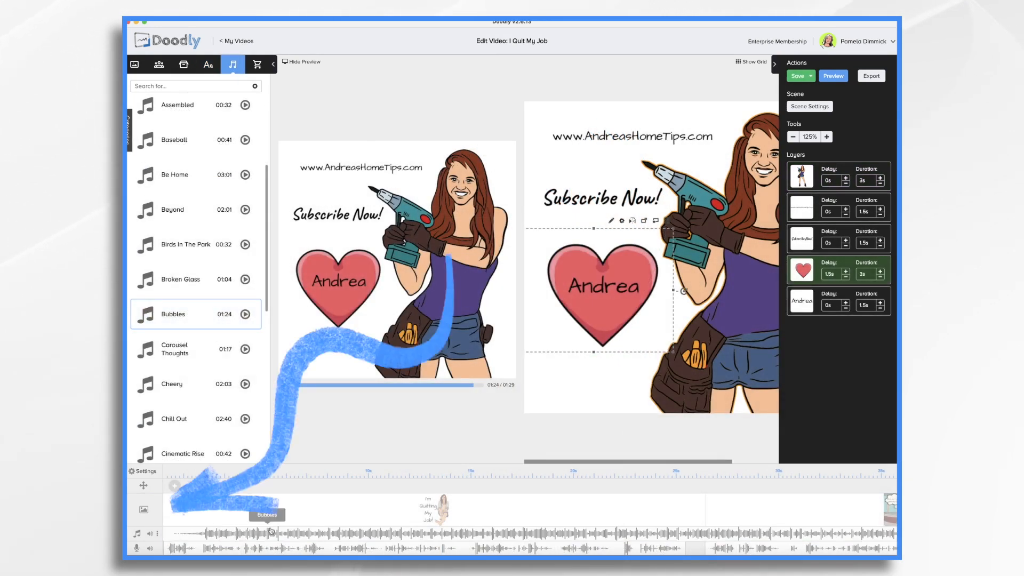
Lower the background music track's volume and open the voiceover track's volume control.
left_click(149, 534)
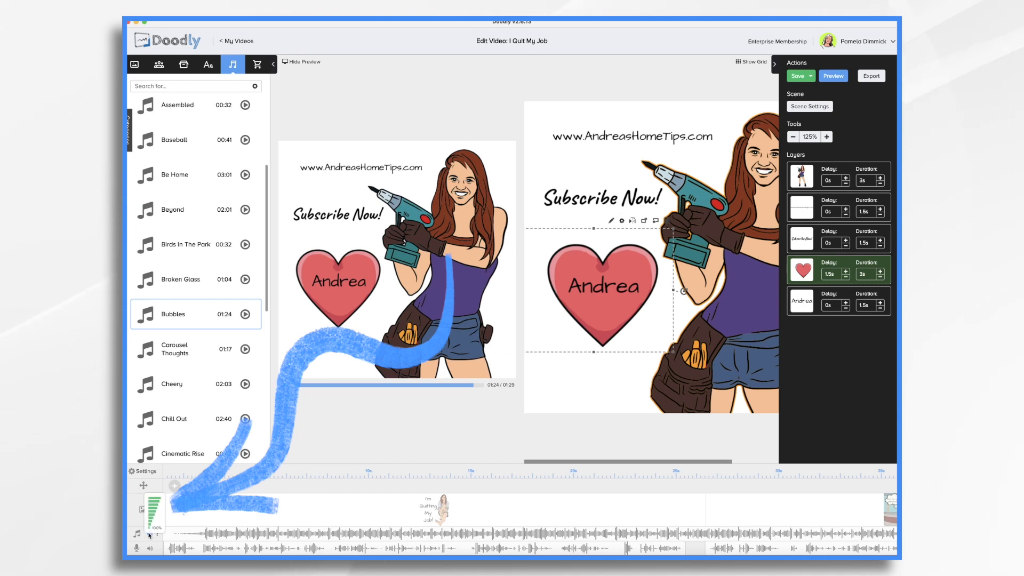
left_click(151, 525)
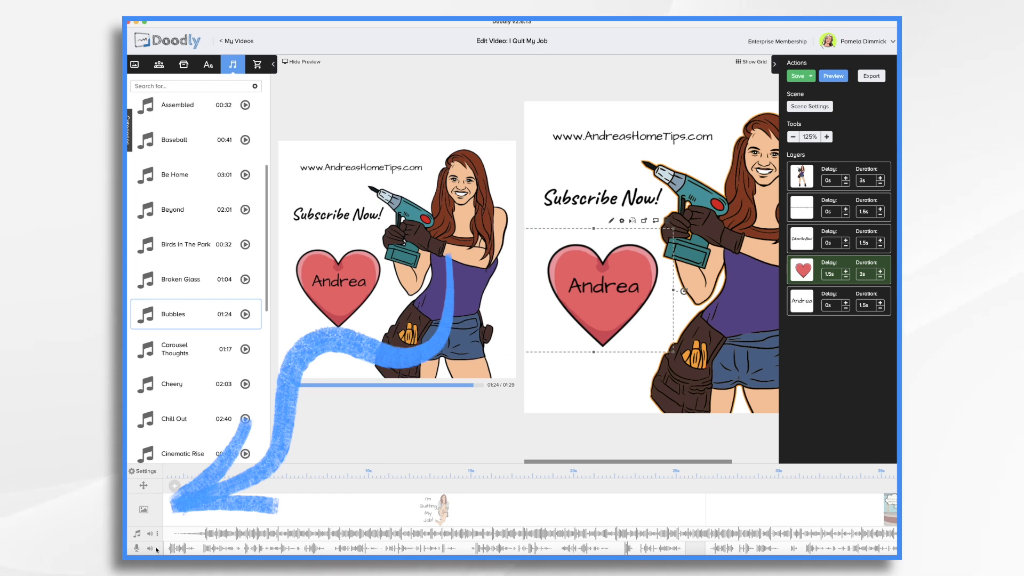
left_click(149, 548)
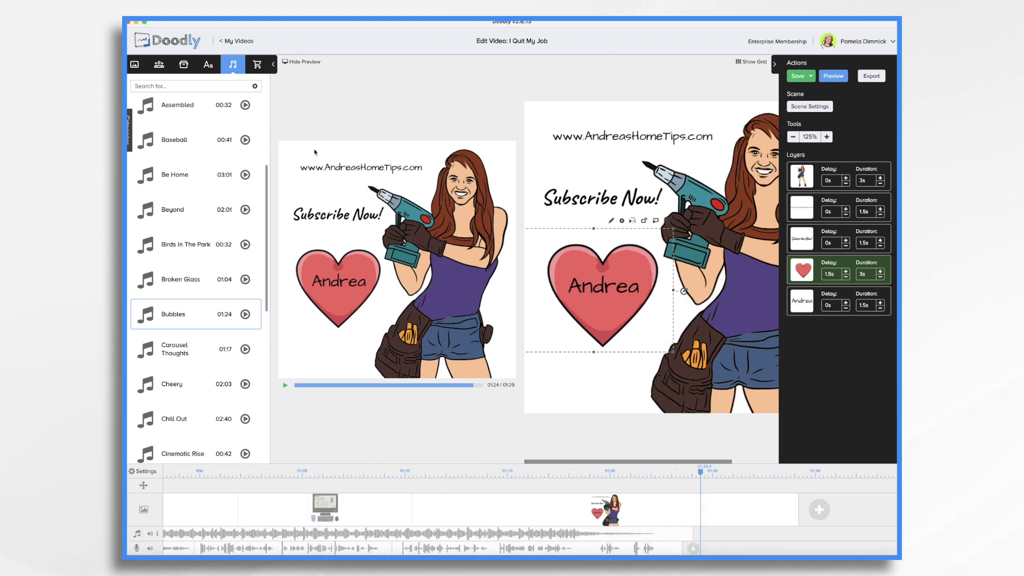
Hide the side-by-side preview, check where the Bubbles music ends, and play the full video preview.
left_click(301, 61)
left_click(641, 315)
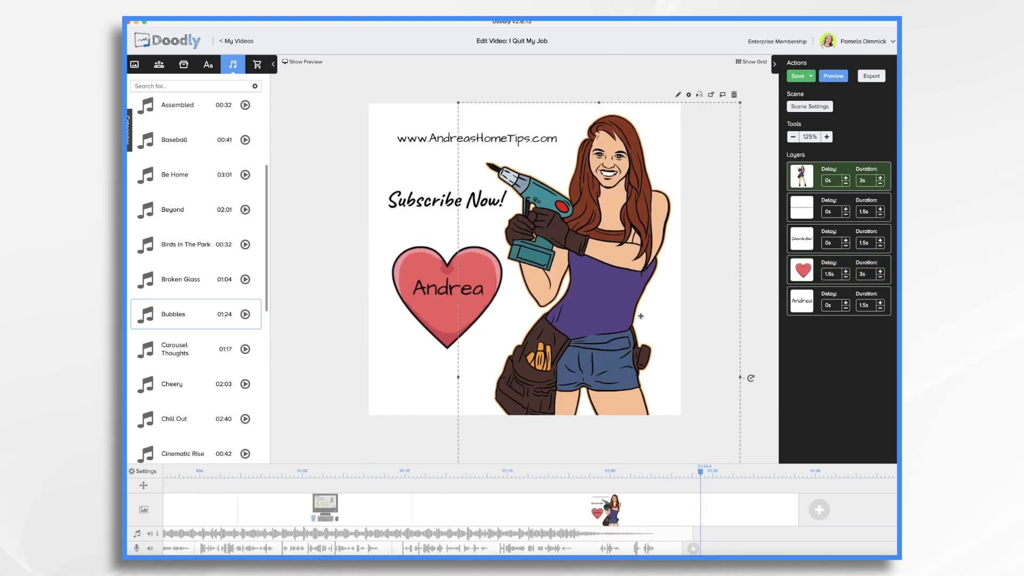
mouse_move(661, 534)
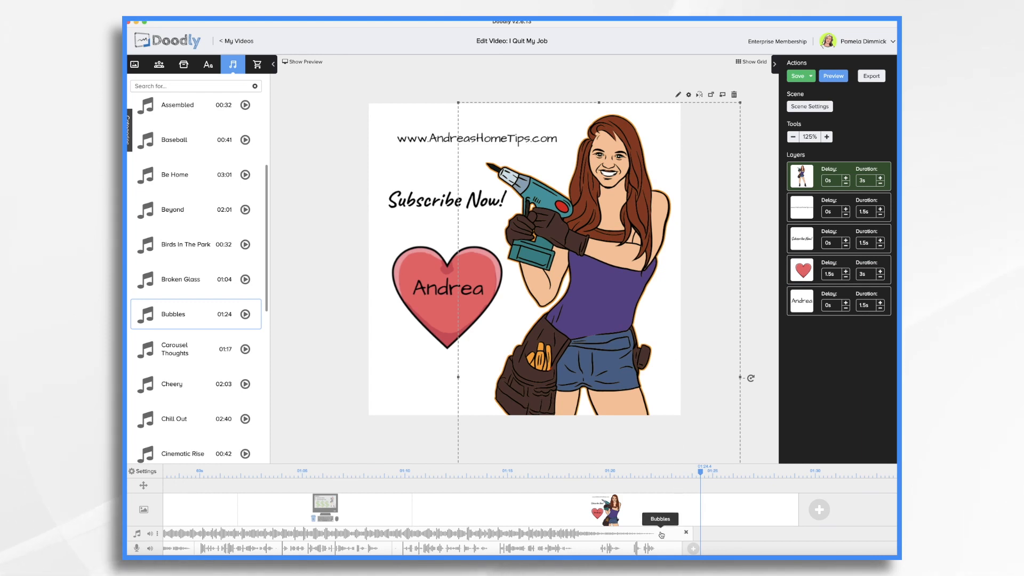
left_click(844, 80)
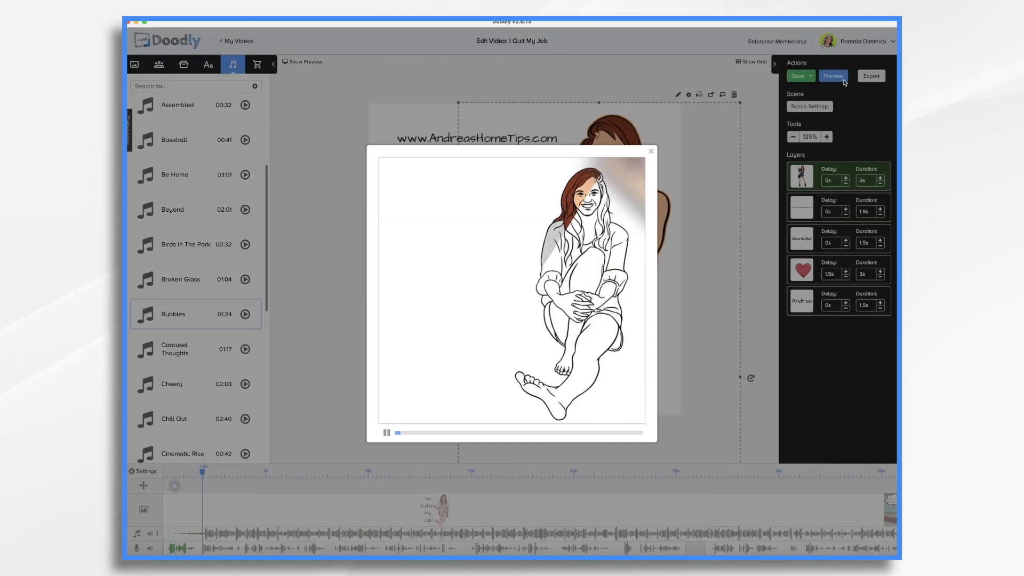